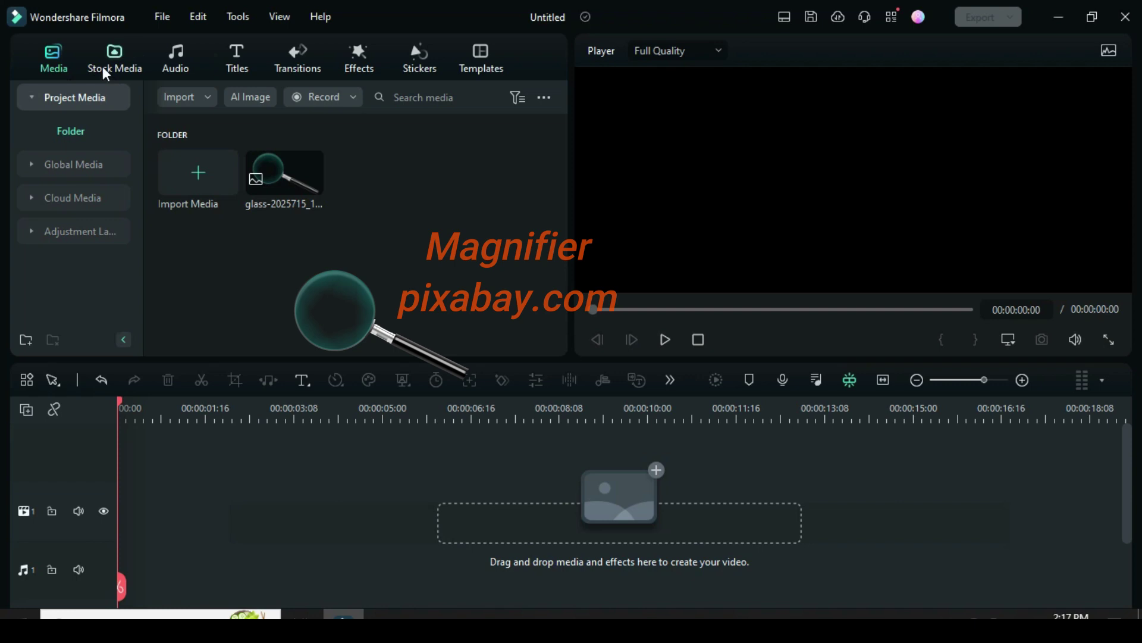
- Place the gray Sample Color Gradient 07 stock background on the video track
click(104, 63)
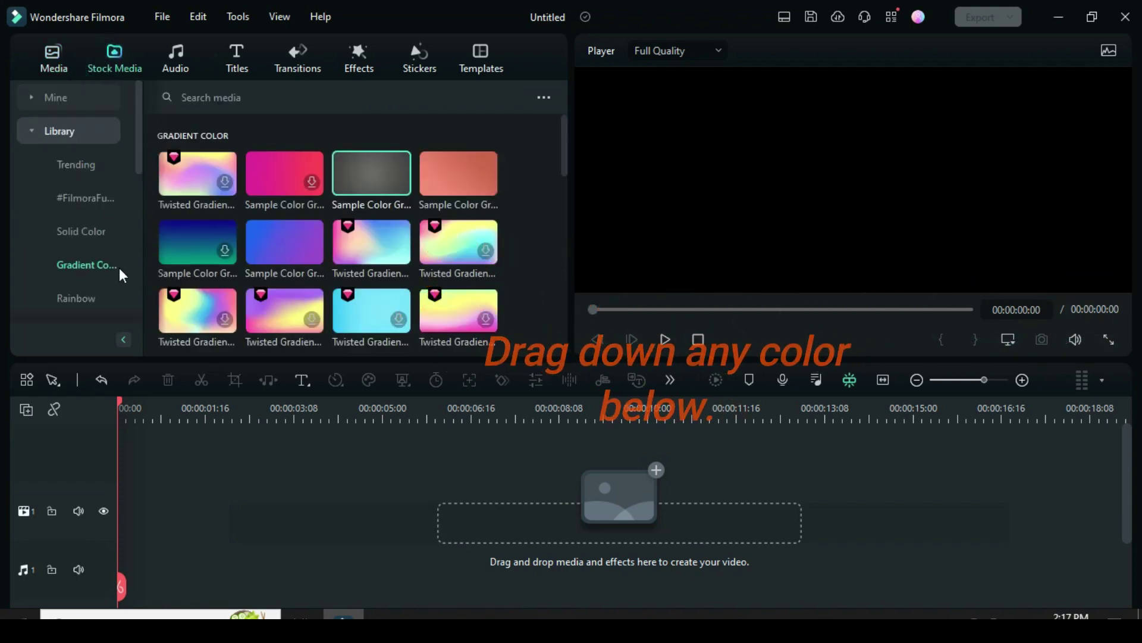
drag(361, 175, 156, 532)
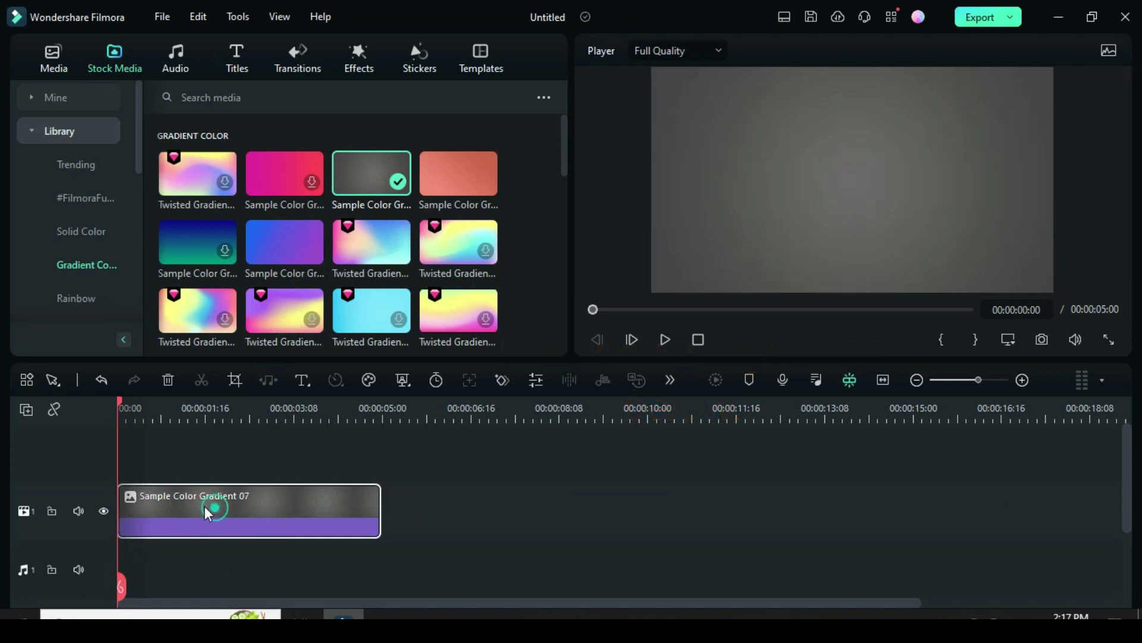
click(240, 62)
- Add the Default Title on a track above the gradient and open it in Advanced edit
drag(219, 188, 143, 494)
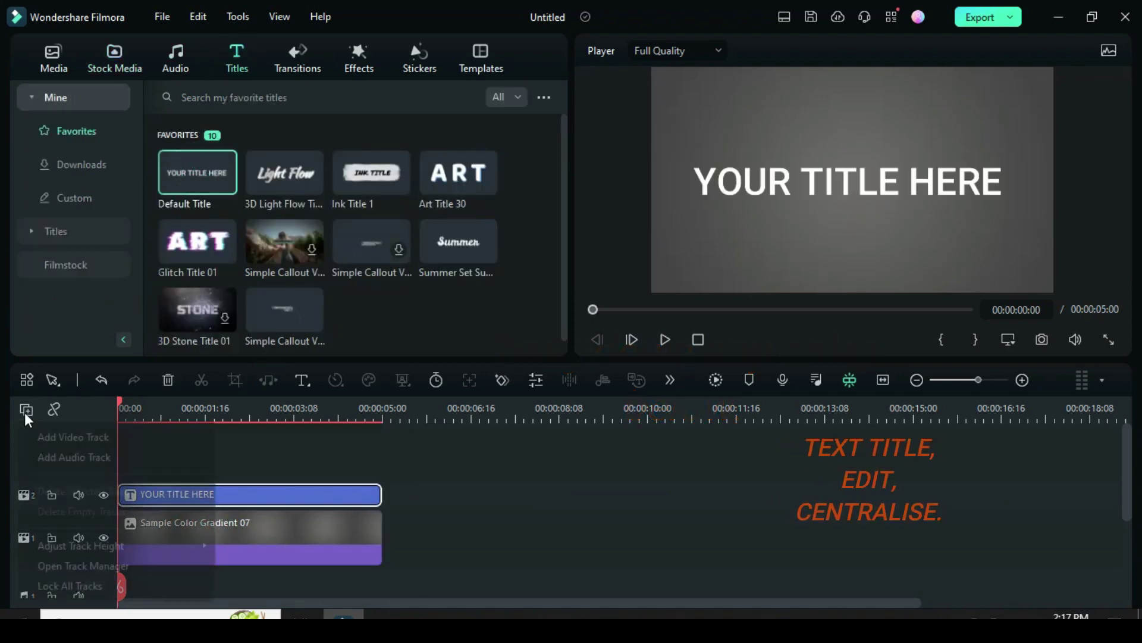
mouse_move(89, 543)
click(242, 556)
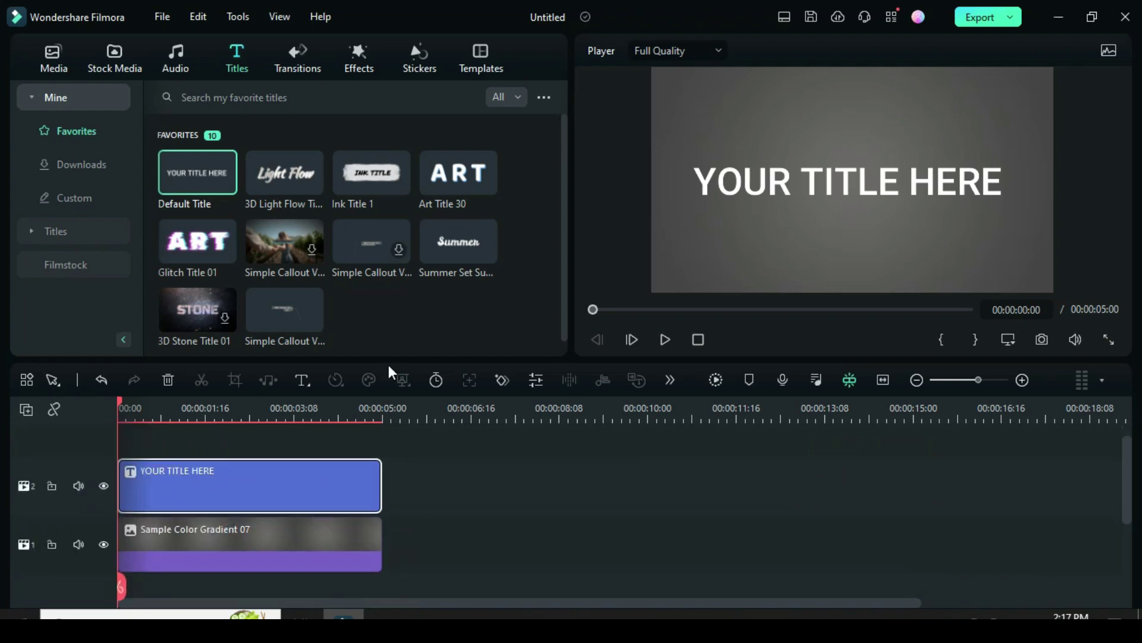
double_click(269, 473)
click(448, 332)
- Replace the title text with 'FILMORA BANKY' in Rubik Glitch Regular, size 45
double_click(405, 231)
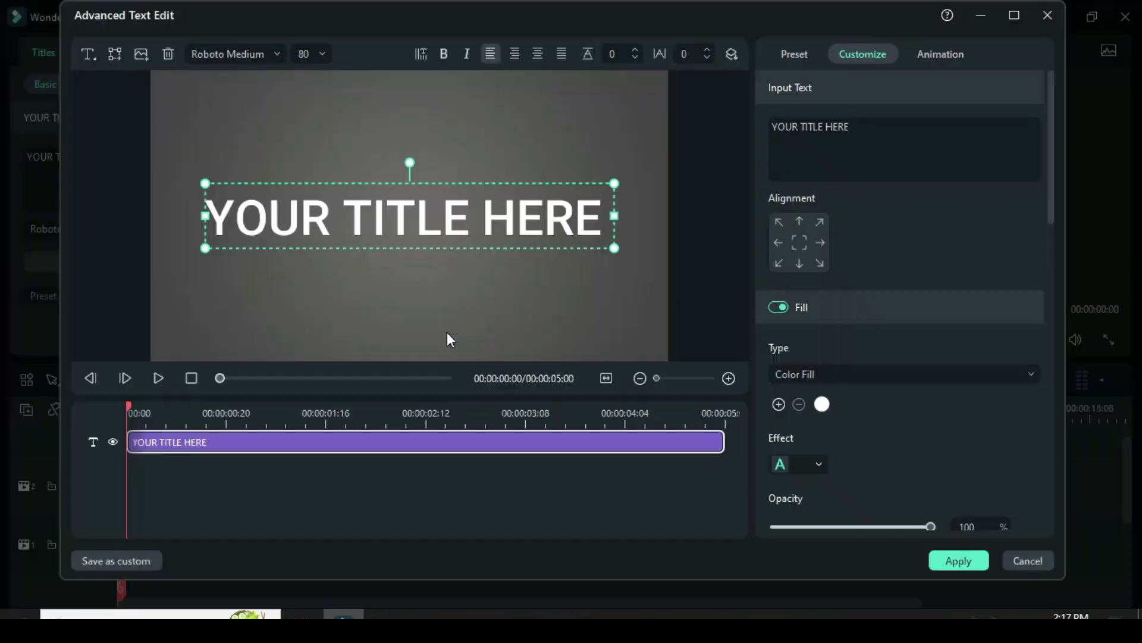
text(FILMORA BANKY)
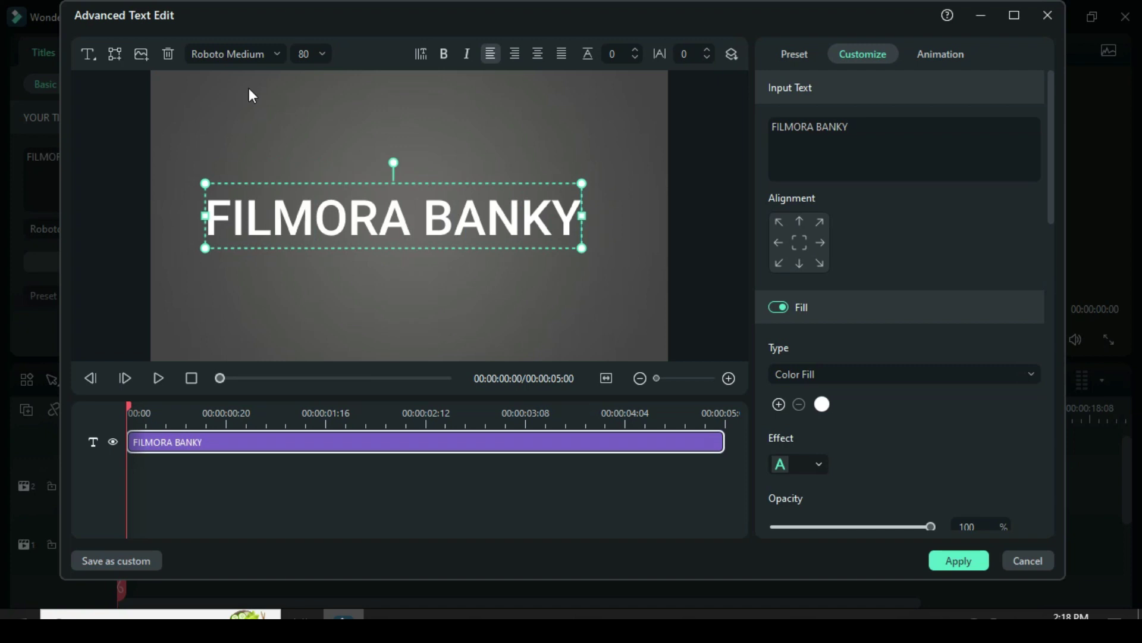
click(231, 52)
text(RUB)
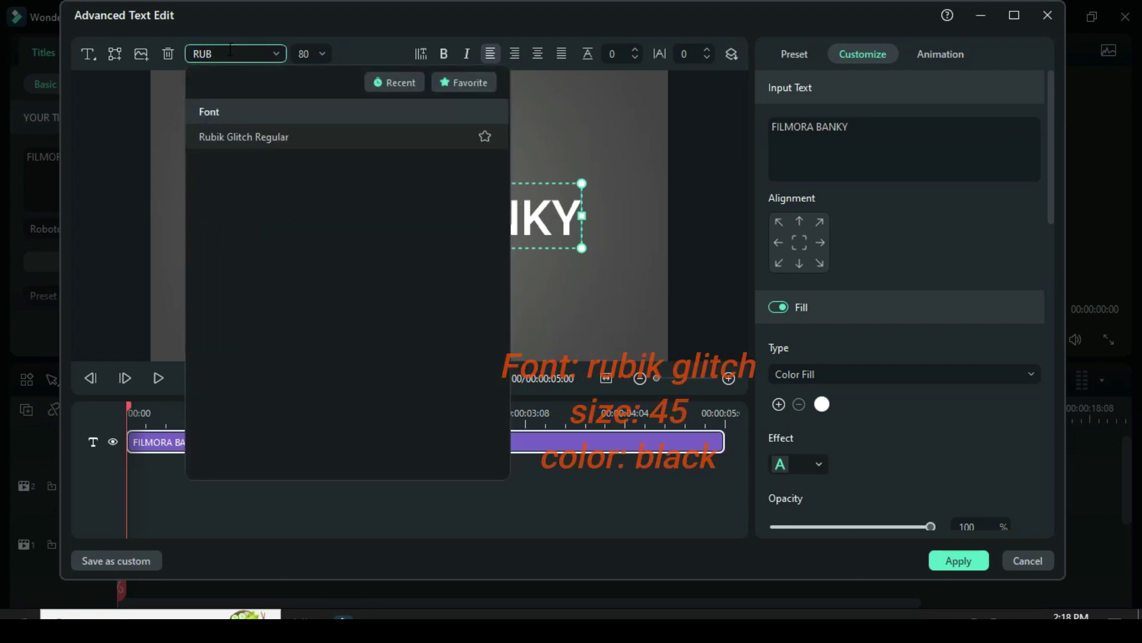
click(262, 137)
click(323, 52)
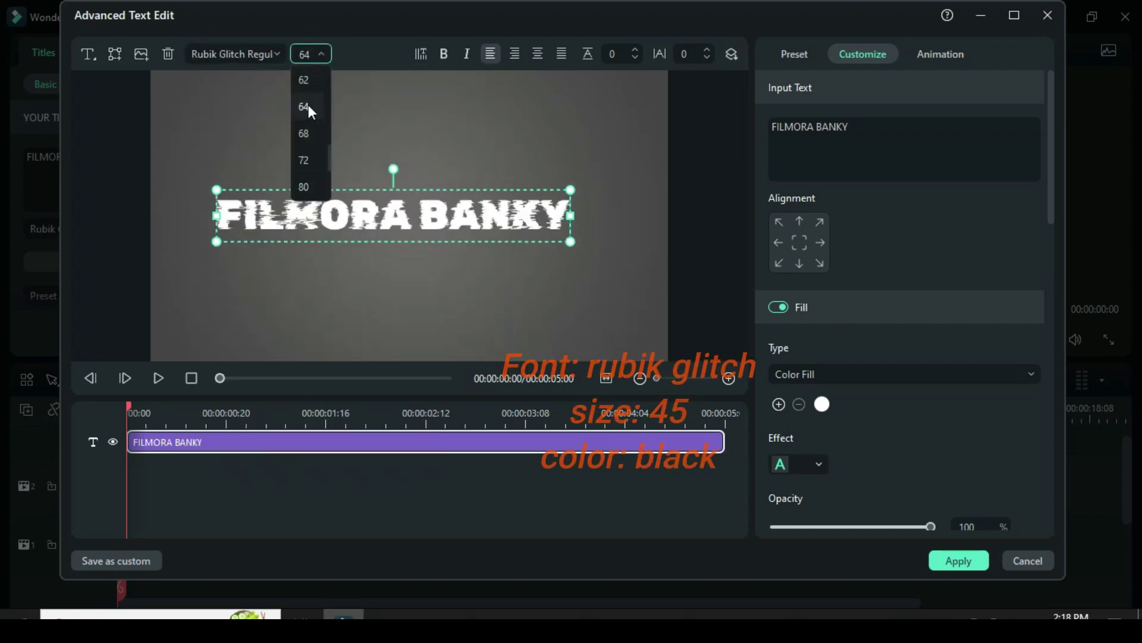
click(309, 80)
key(BackSpace)
text(5)
key(Return)
- Centre the title on the canvas, colour it black, and apply the edits
mouse_move(384, 213)
mouse_down()
mouse_move(365, 217)
mouse_move(403, 214)
mouse_move(381, 216)
mouse_up()
click(822, 405)
click(826, 510)
click(823, 404)
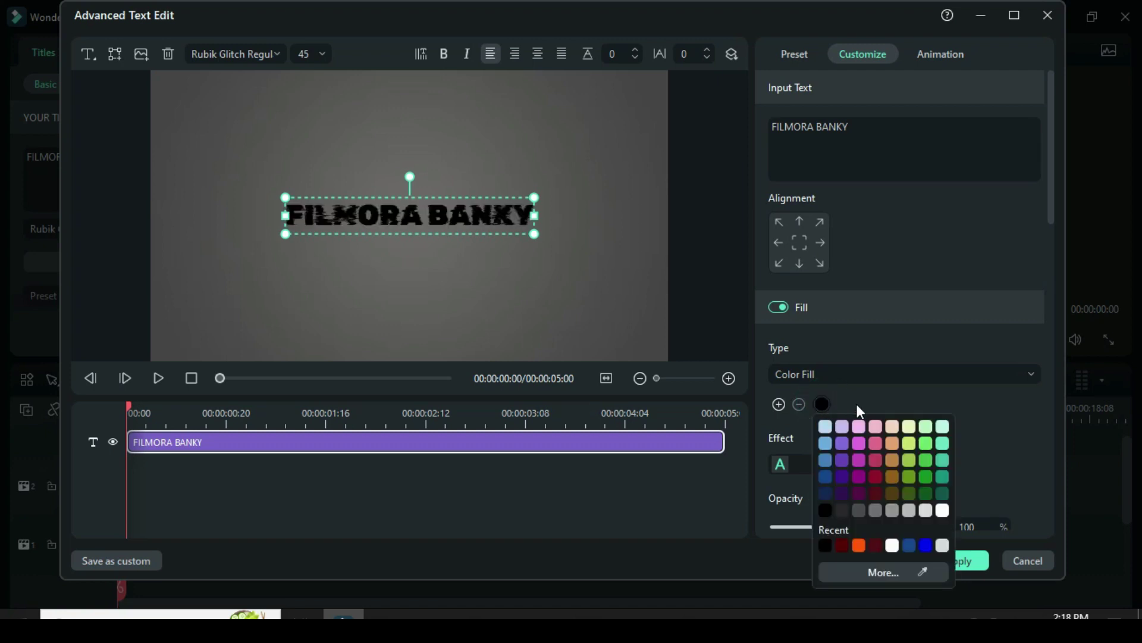
scroll(860, 411, down, 2)
click(959, 561)
click(522, 331)
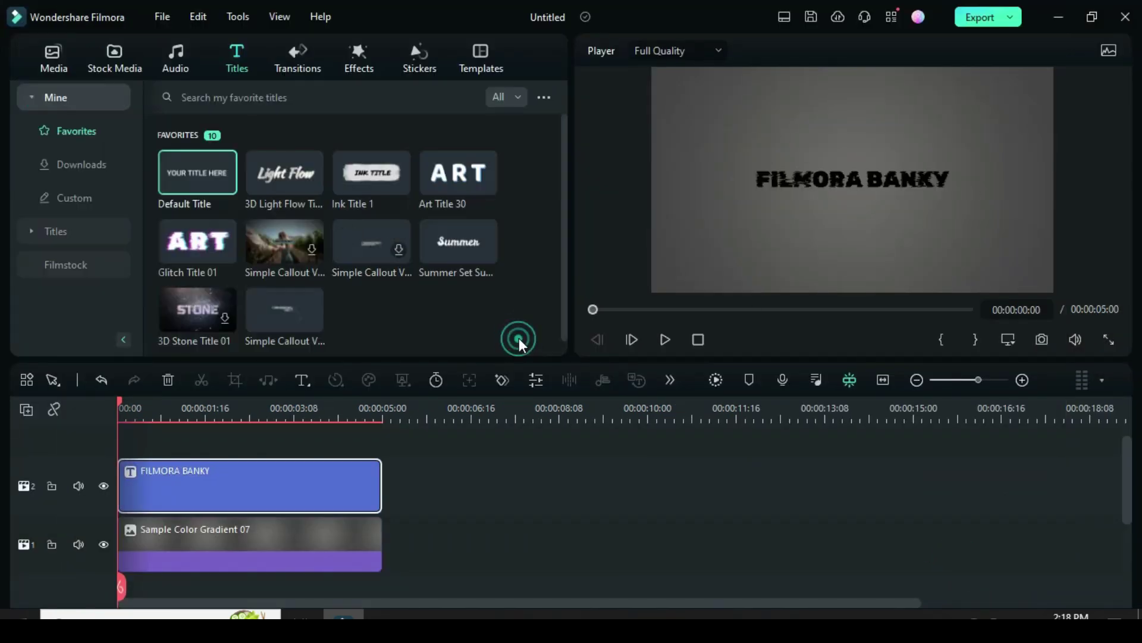
- Save a snapshot of the title frame and delete the background and title clips
click(1041, 340)
click(667, 344)
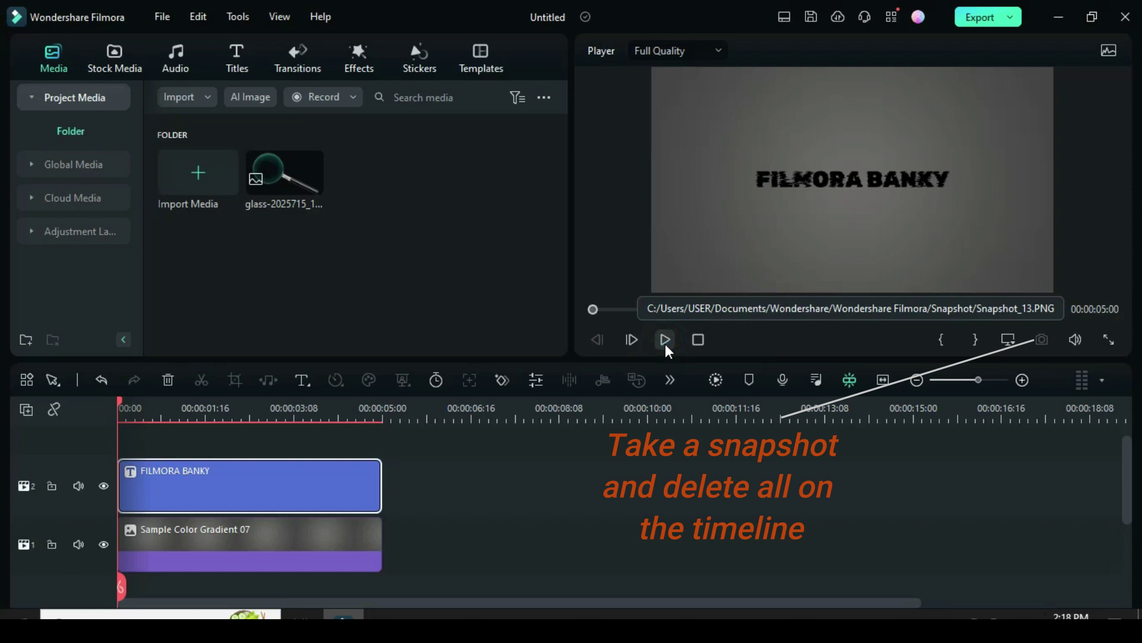
drag(446, 457, 369, 553)
click(168, 381)
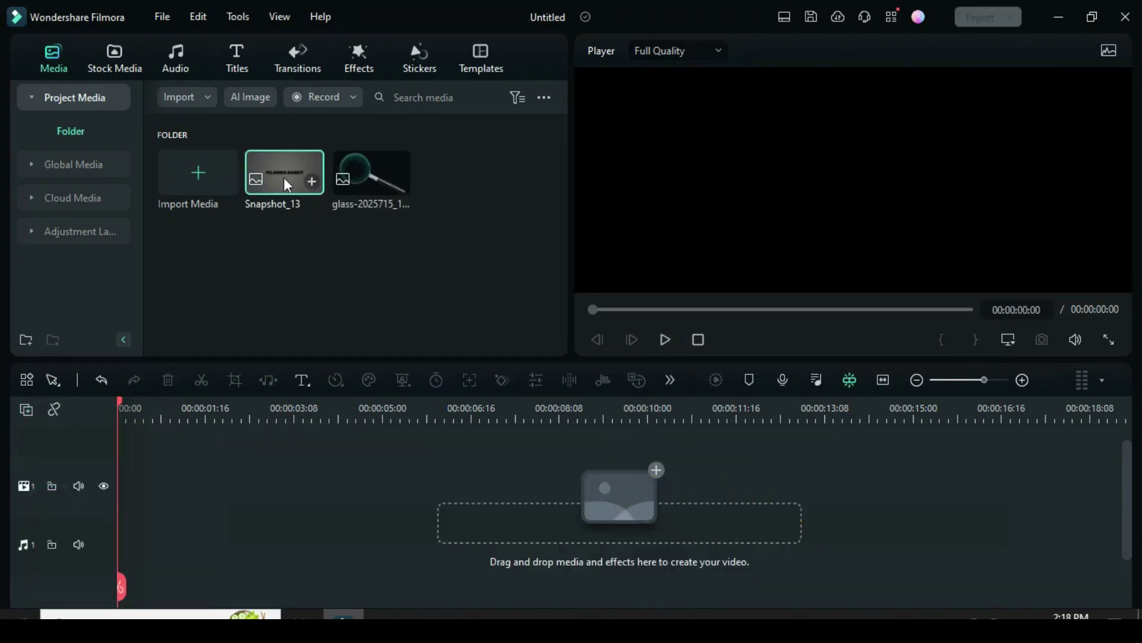
- Put Snapshot_13 on the empty video track and lengthen it to 00:00:05:13
drag(284, 172, 250, 494)
drag(379, 483, 411, 483)
scroll(298, 489, up, 1)
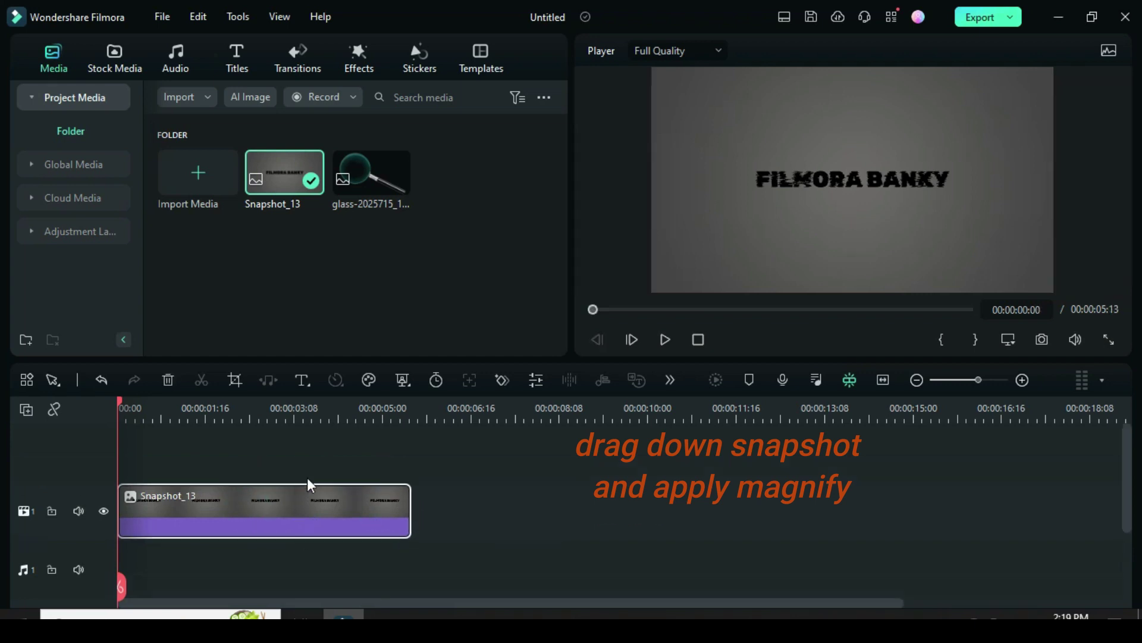
click(357, 59)
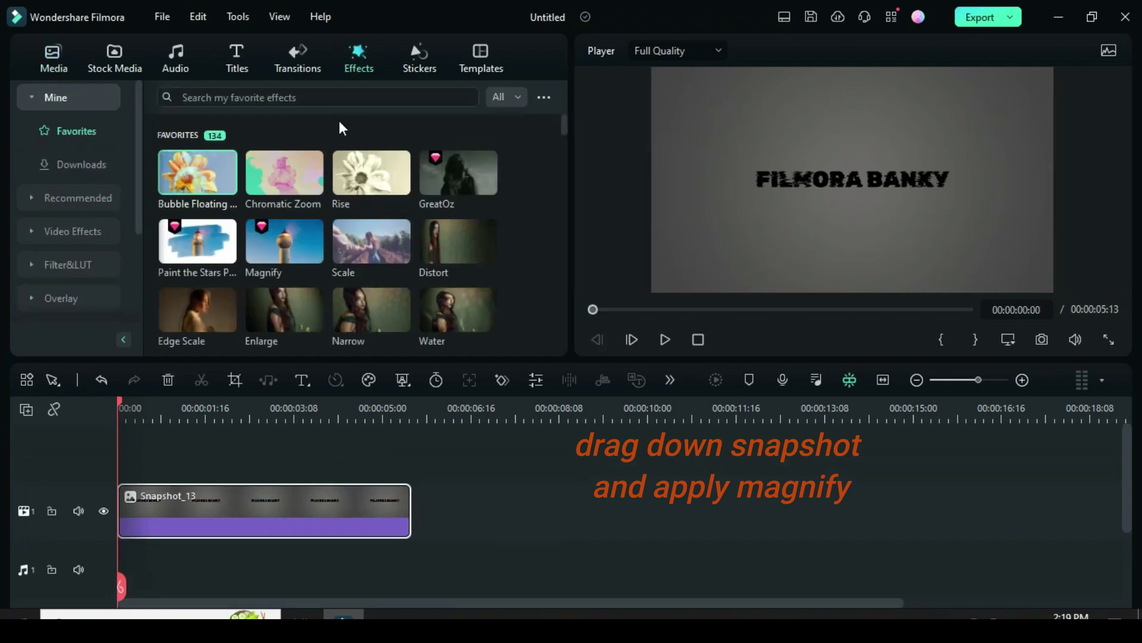
- Apply the Magnify effect to Snapshot_13 with radius 16 and zoom rate 35.60
drag(272, 258, 274, 496)
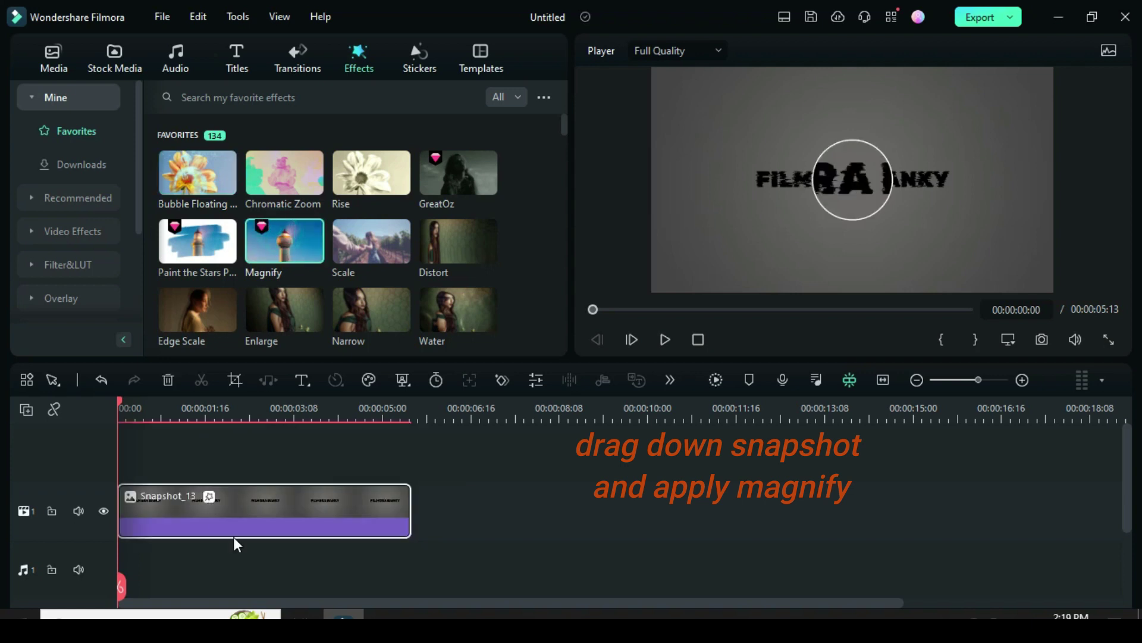
double_click(253, 503)
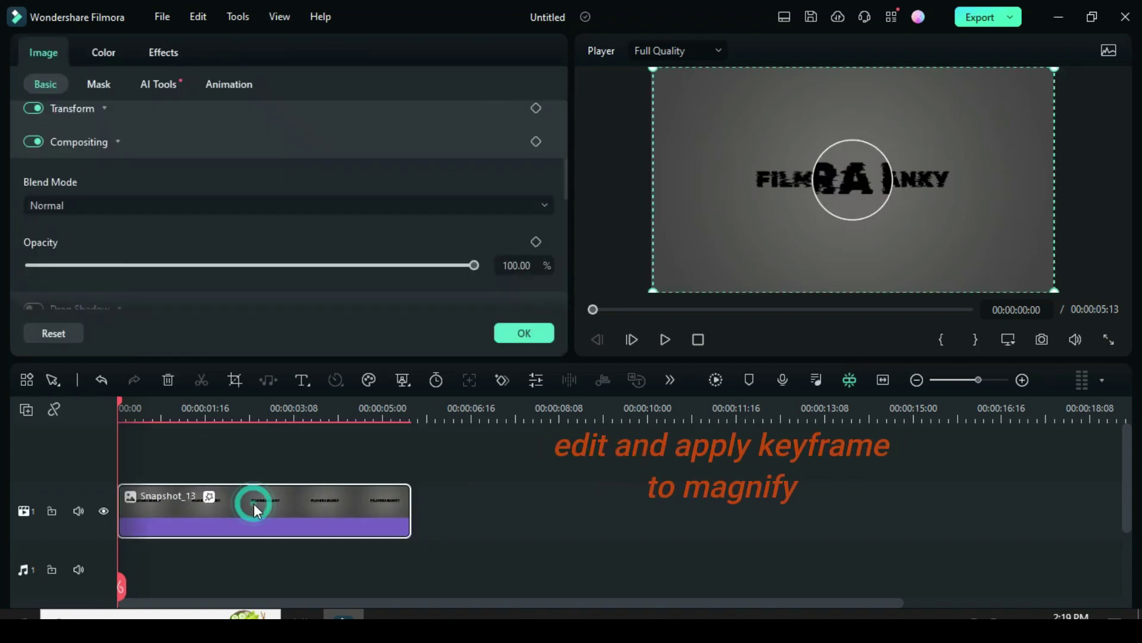
click(150, 47)
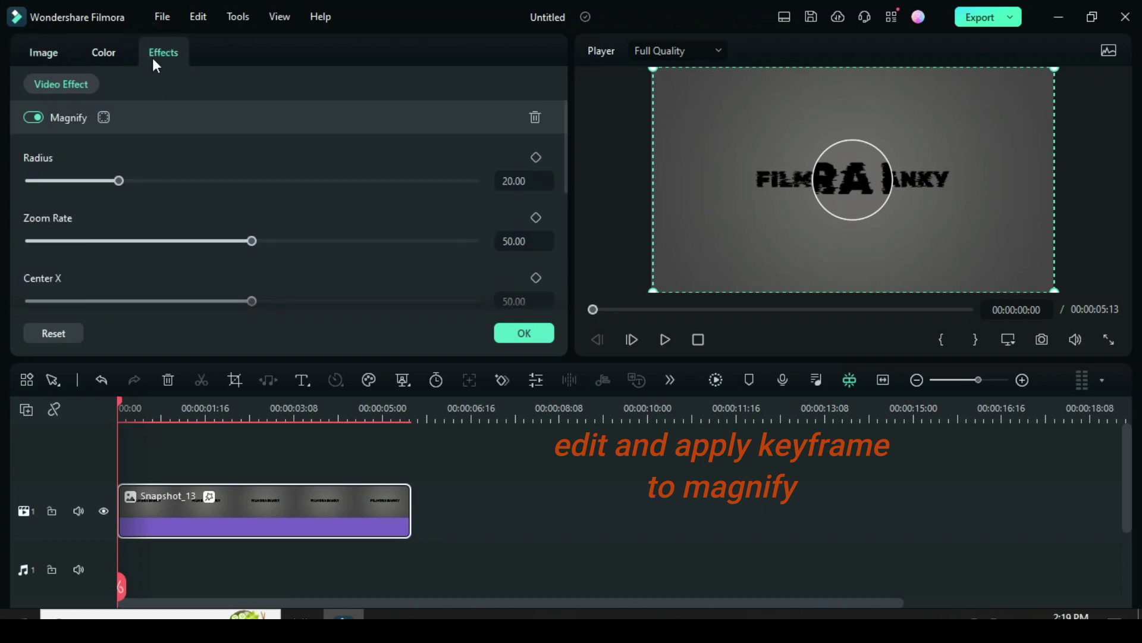
click(500, 181)
text(16)
click(455, 164)
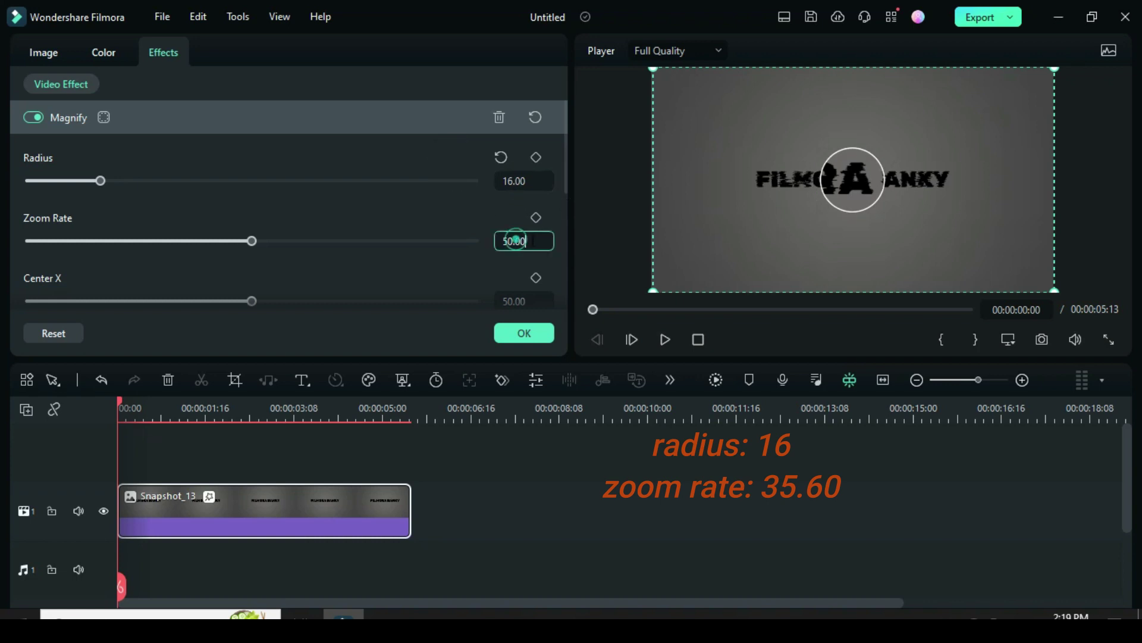
text(35.60)
click(454, 217)
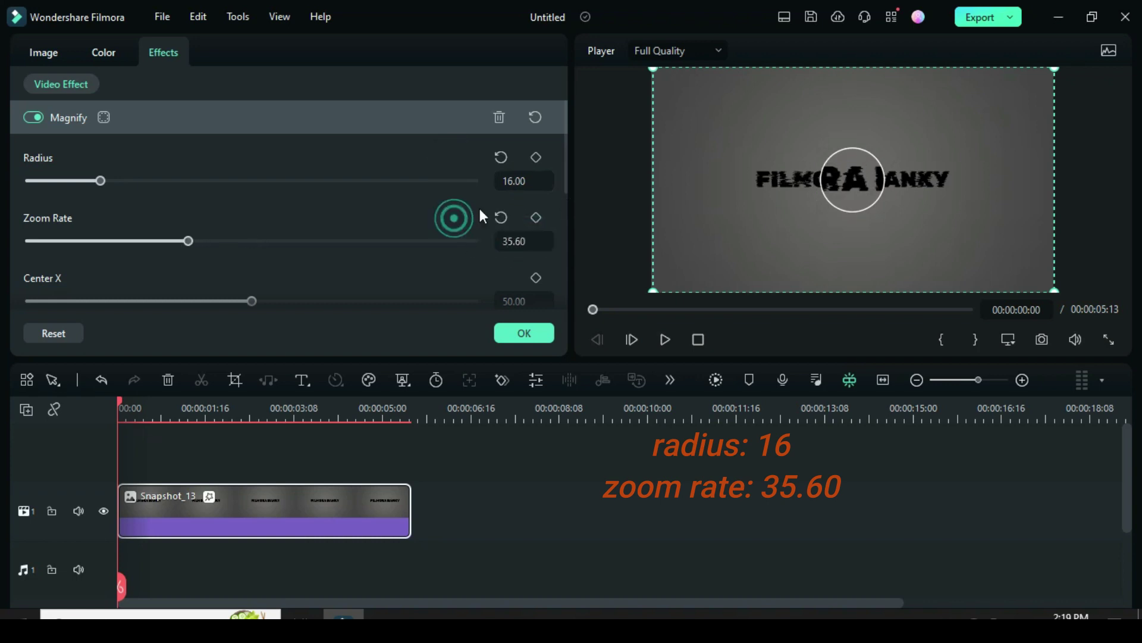
- Keyframe the lens centre at the clip start, at Center X 81.73 and Center Y 50
scroll(559, 167, down, 3)
click(537, 174)
click(536, 233)
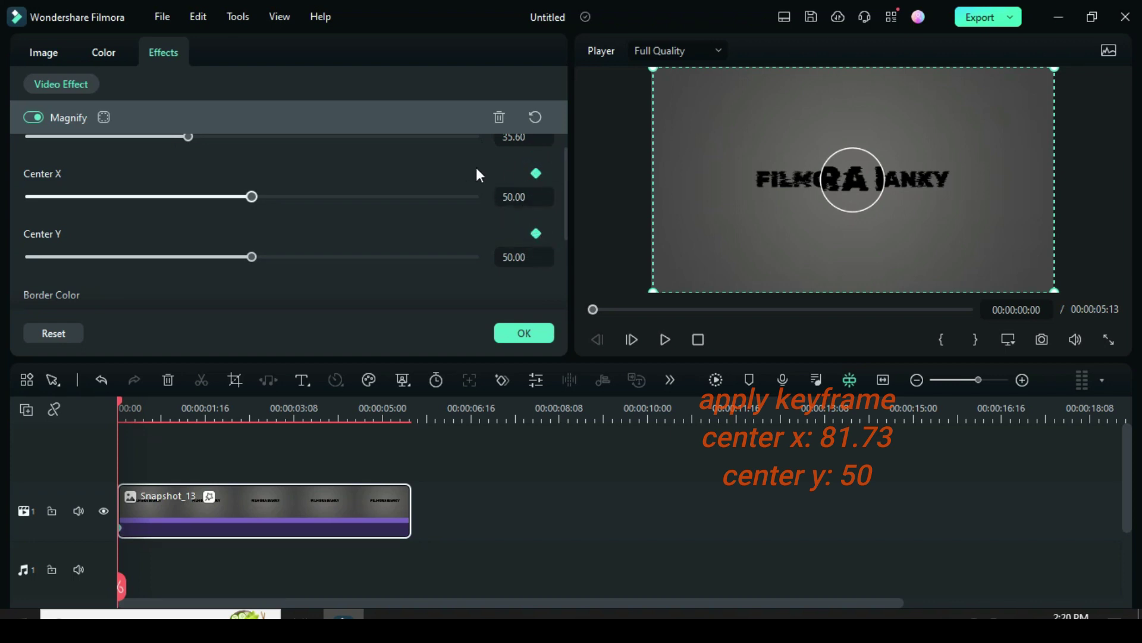
drag(251, 196, 392, 202)
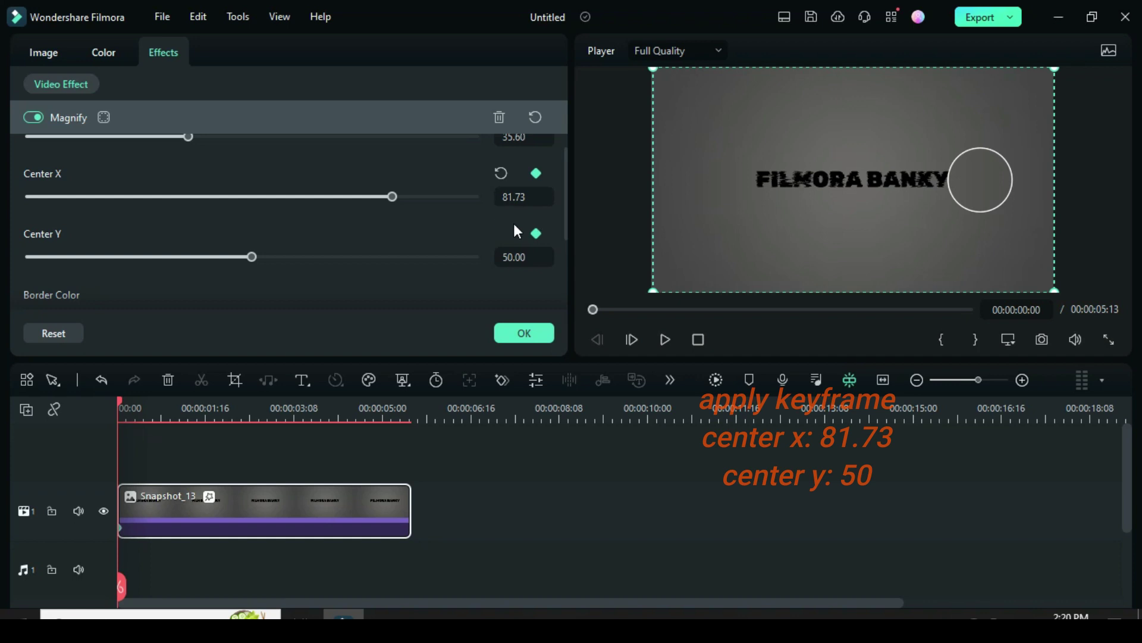
drag(252, 258, 253, 258)
double_click(532, 257)
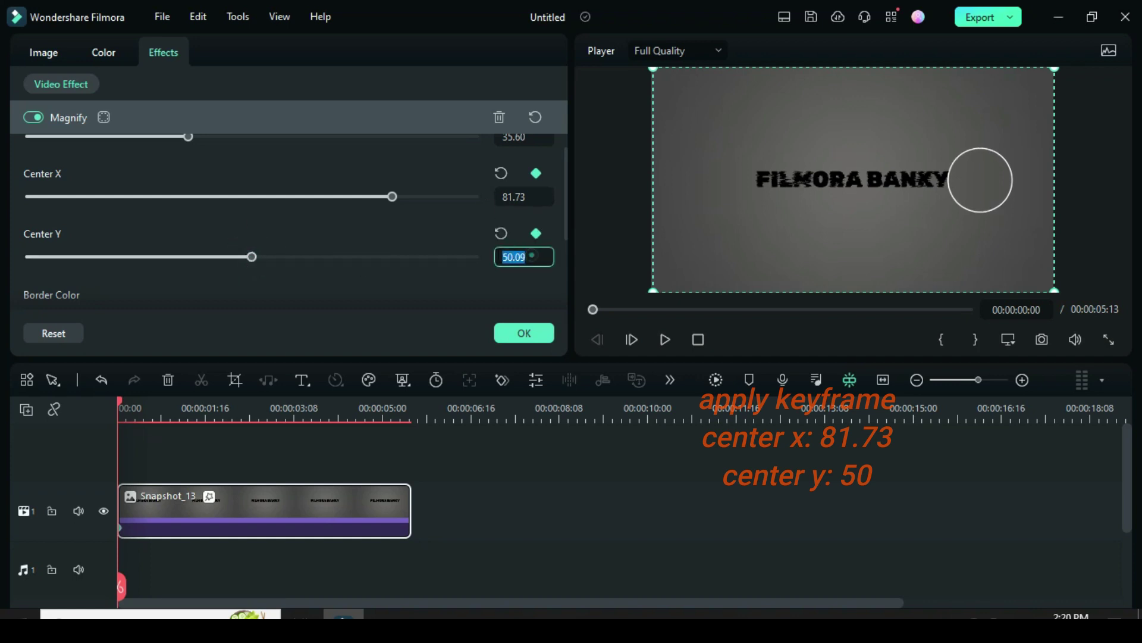
text(50)
key(Return)
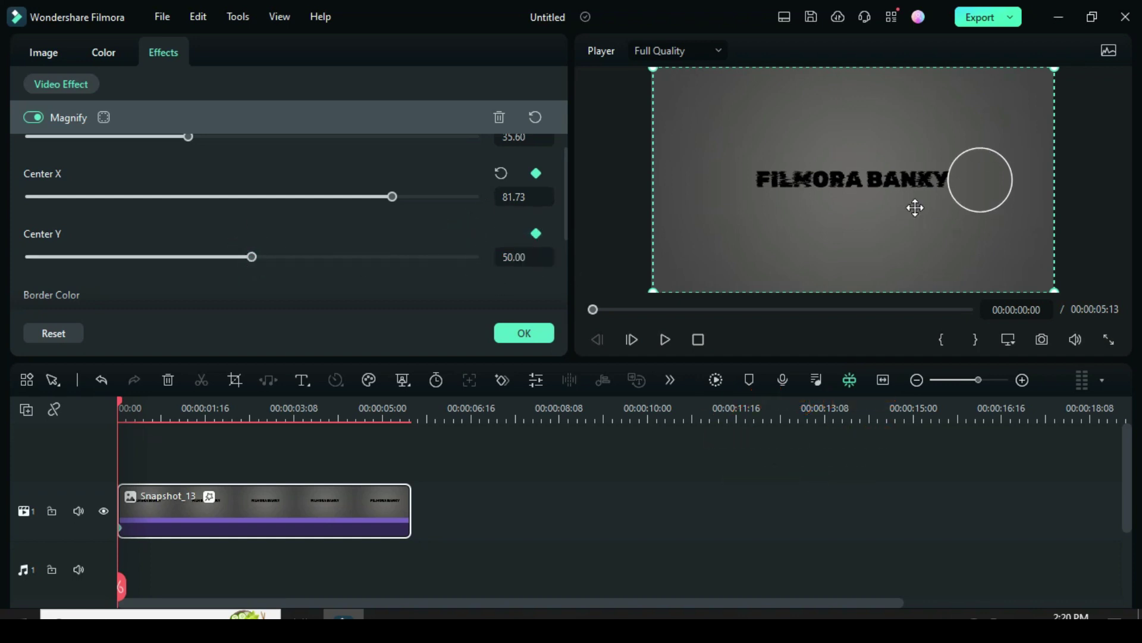
- Shift the start keyframe to 00:00:00:13 and keyframe the lens left of the title at 00:00:02:05
drag(119, 401, 146, 401)
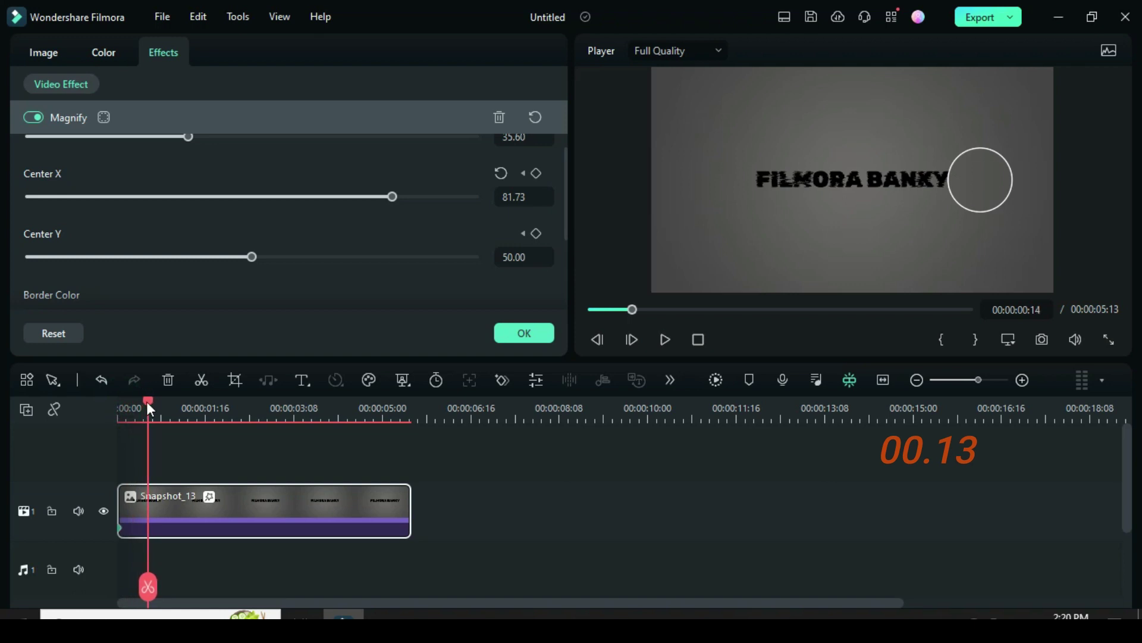
drag(123, 528, 146, 527)
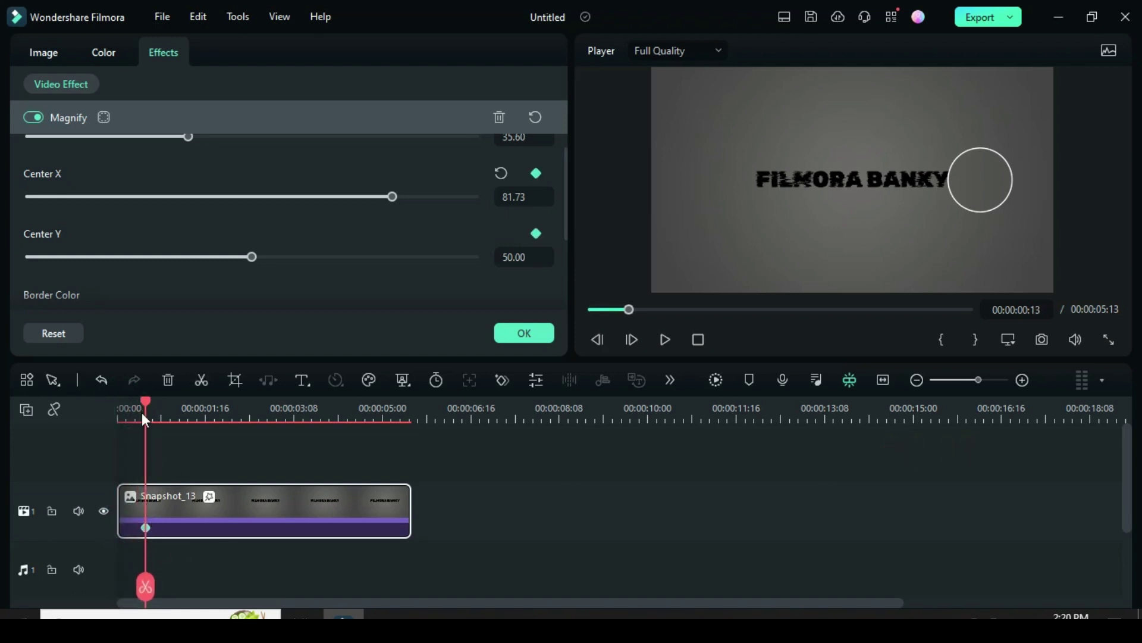
drag(145, 401, 233, 409)
click(536, 173)
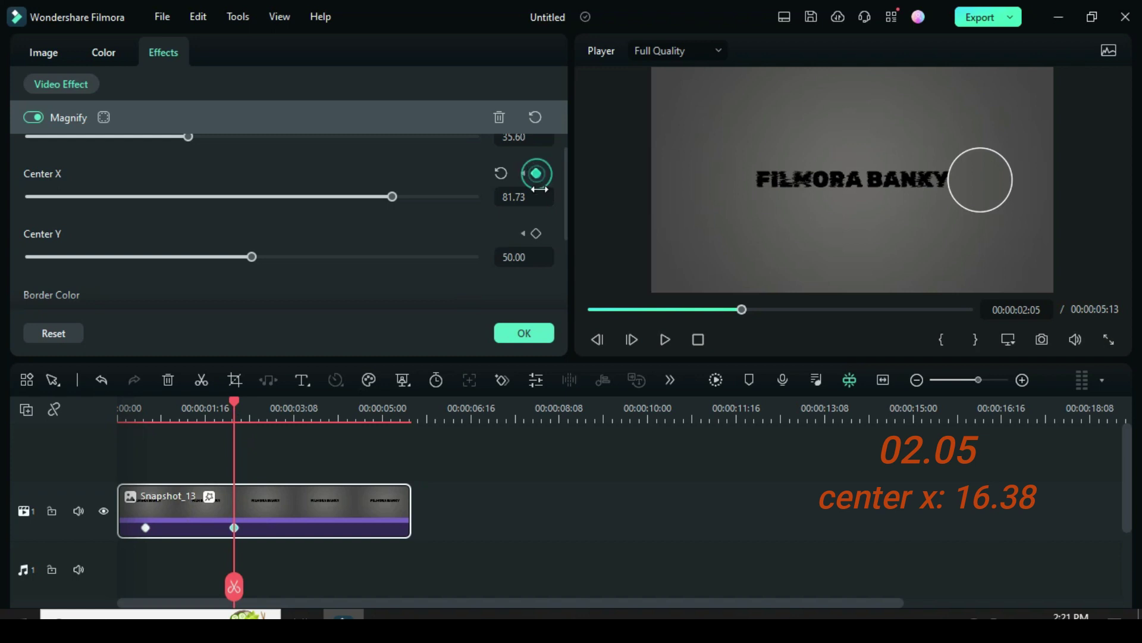
click(536, 233)
drag(387, 202, 101, 196)
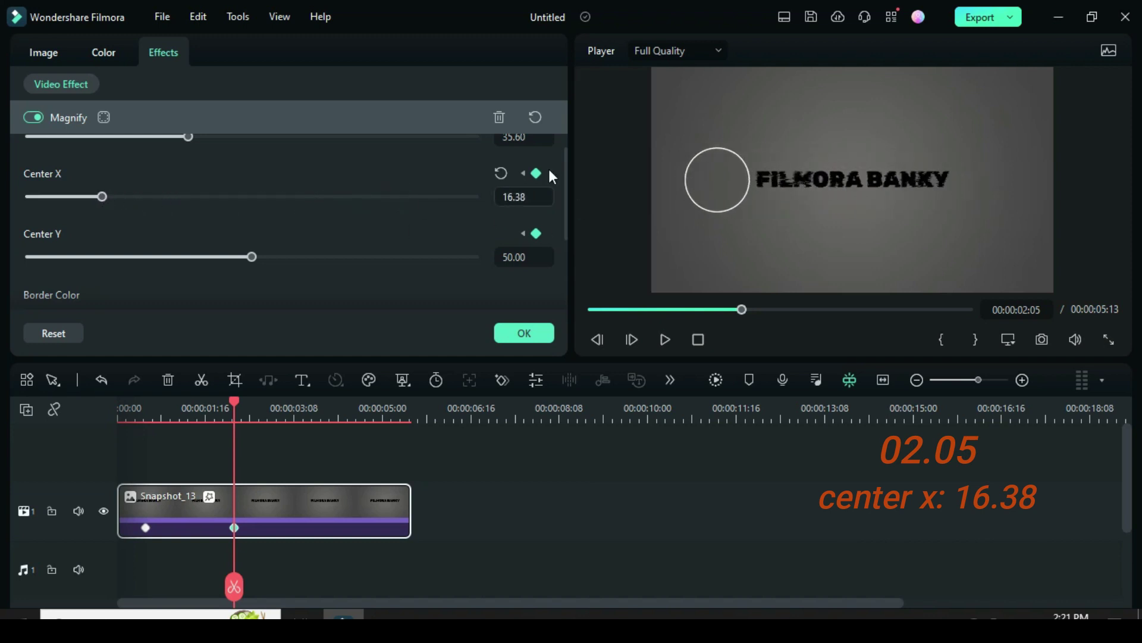
- Sweep the lens back right at 00:00:03:21, set Center X 100 at 00:00:04:08, and preview
drag(233, 398, 323, 413)
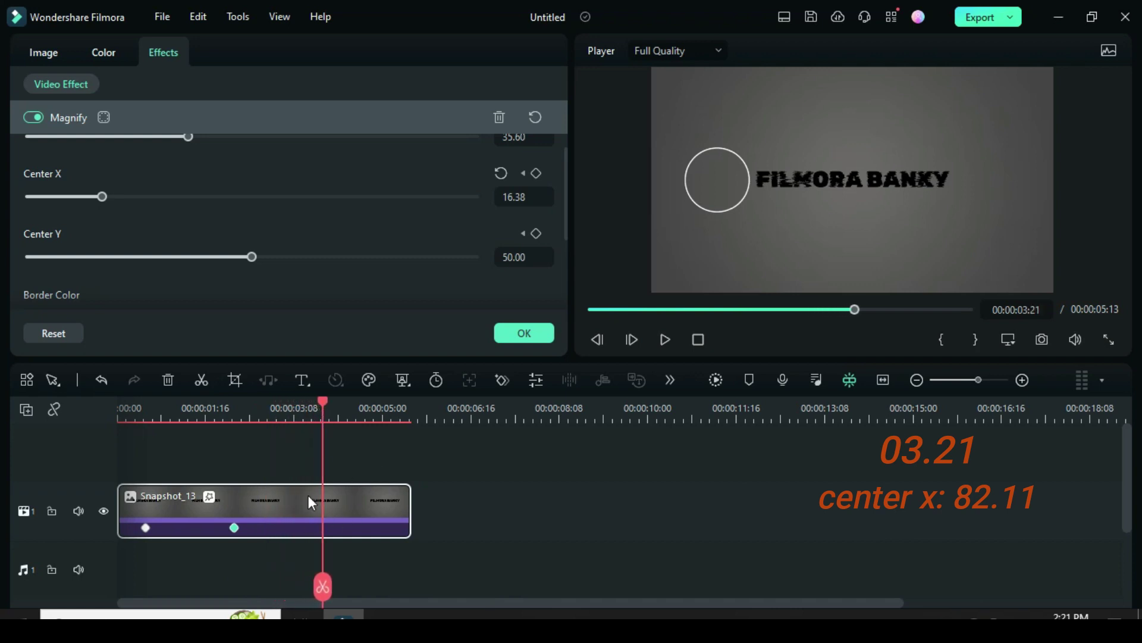
drag(107, 200, 397, 212)
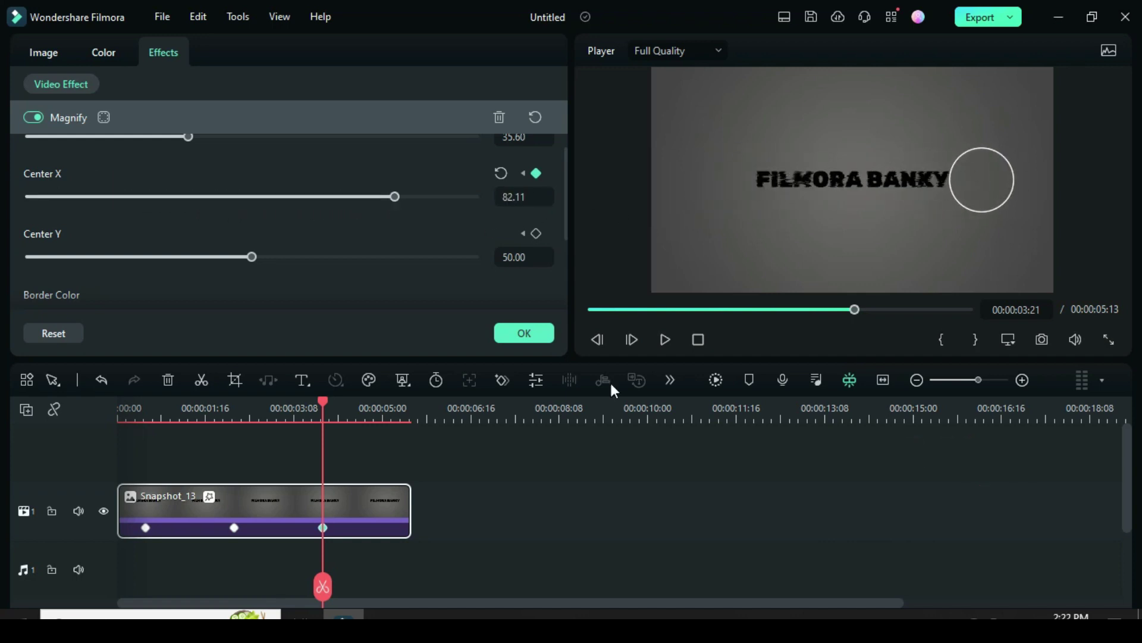
drag(323, 403, 348, 406)
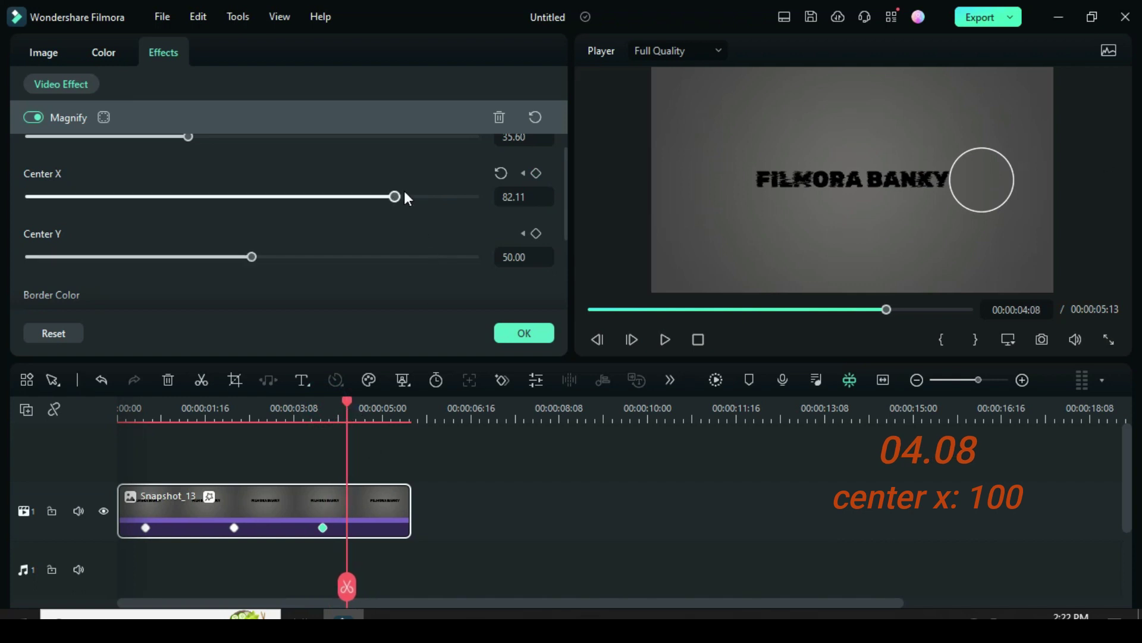
drag(403, 194, 474, 197)
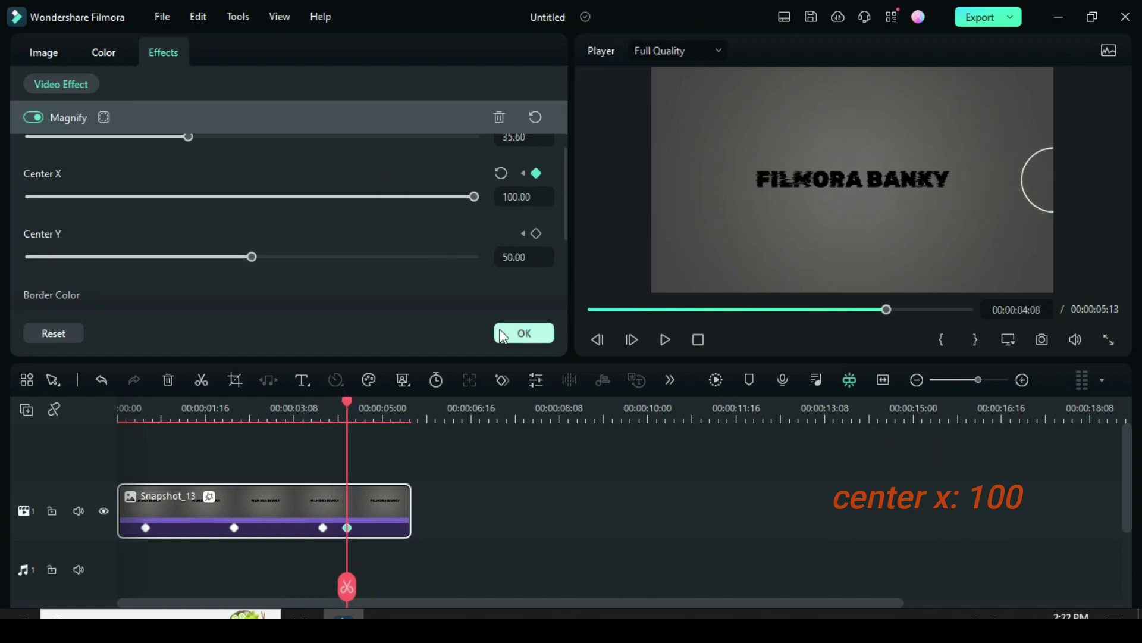
drag(346, 403, 119, 405)
click(716, 379)
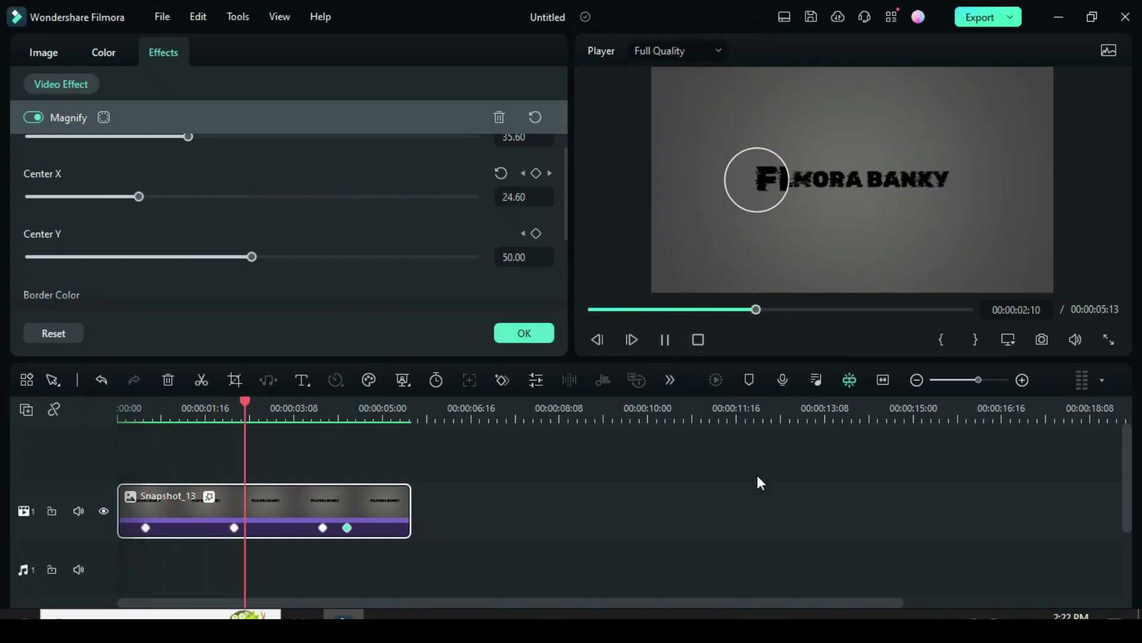
- Close the Magnify settings and place the magnifying-glass image on a track above the title
click(589, 306)
click(514, 335)
click(54, 60)
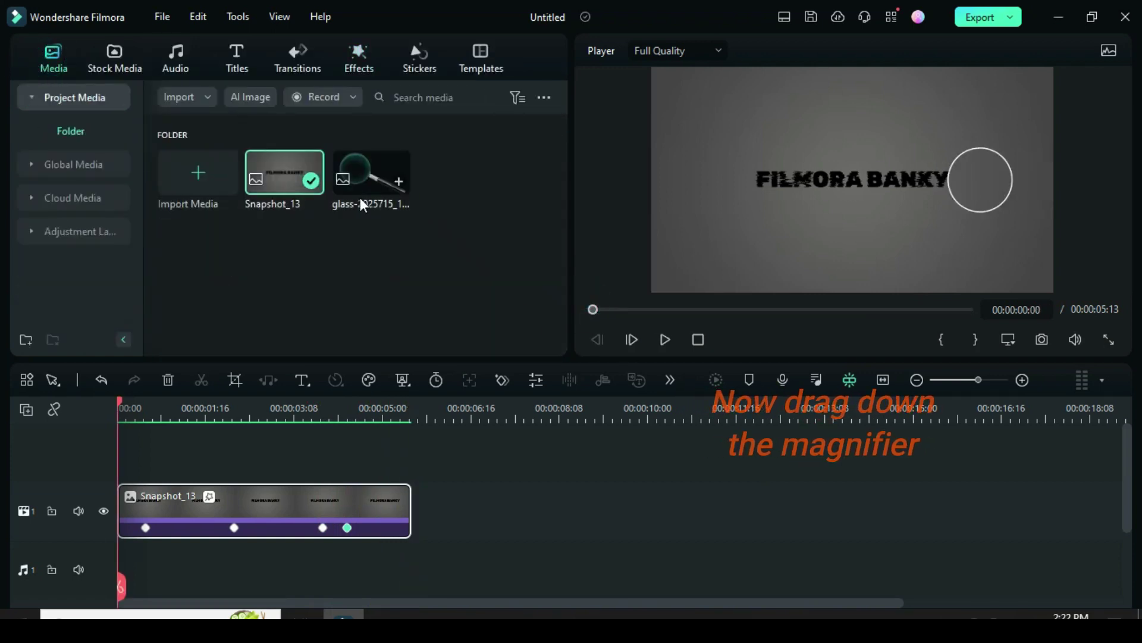
drag(360, 172, 140, 458)
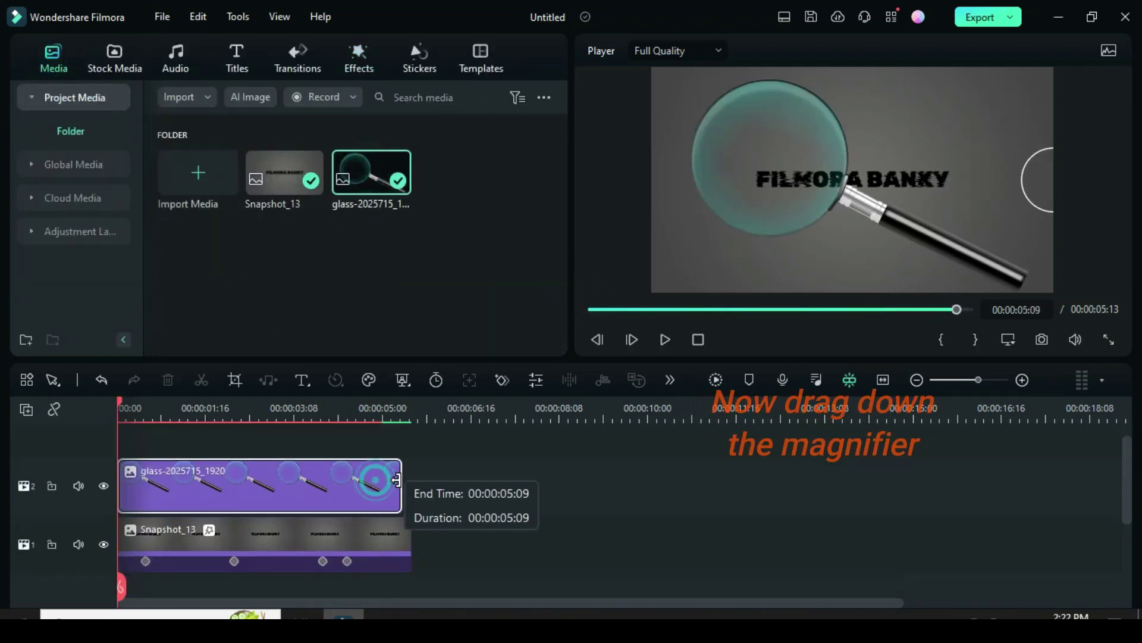
- Scale the glass image to 45% and rotate it 35°
double_click(287, 474)
scroll(566, 129, up, 3)
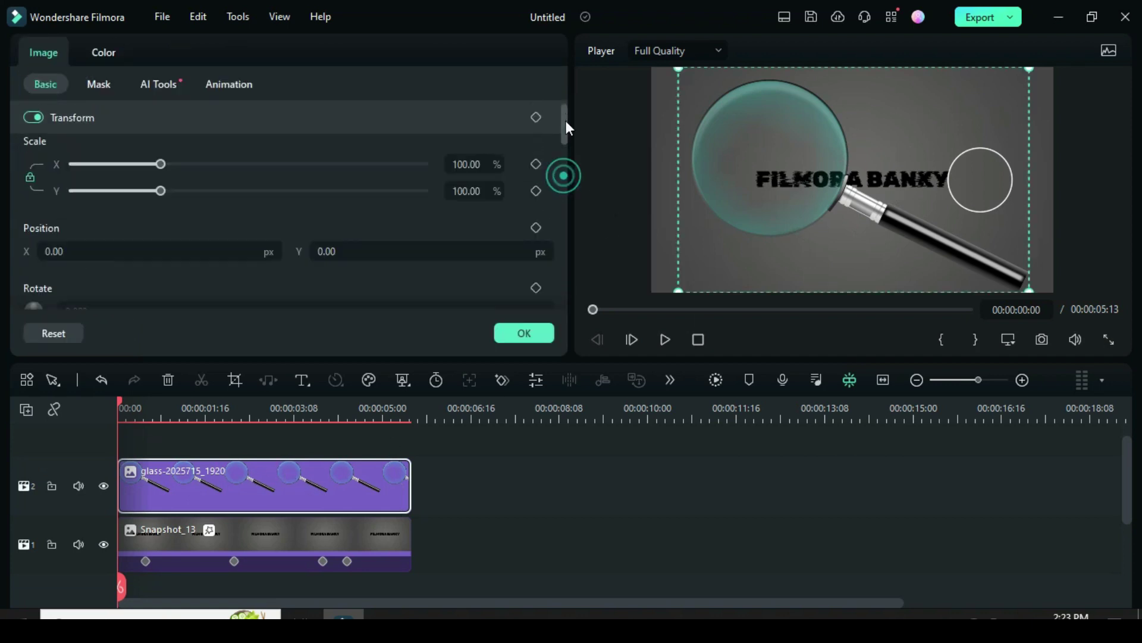
click(466, 180)
text(45)
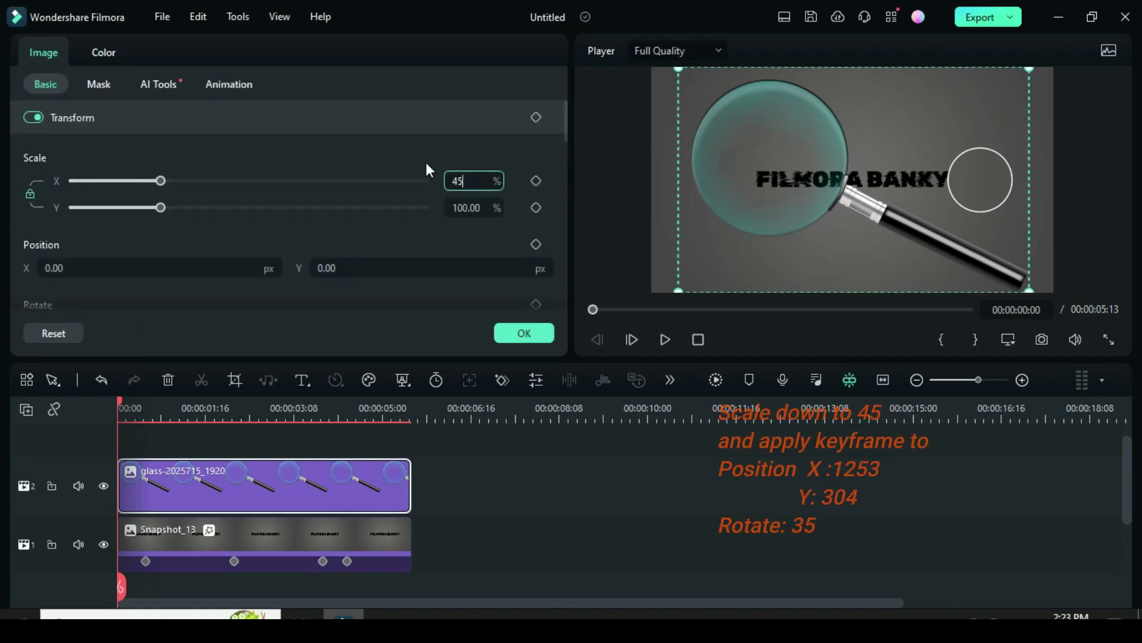
key(Return)
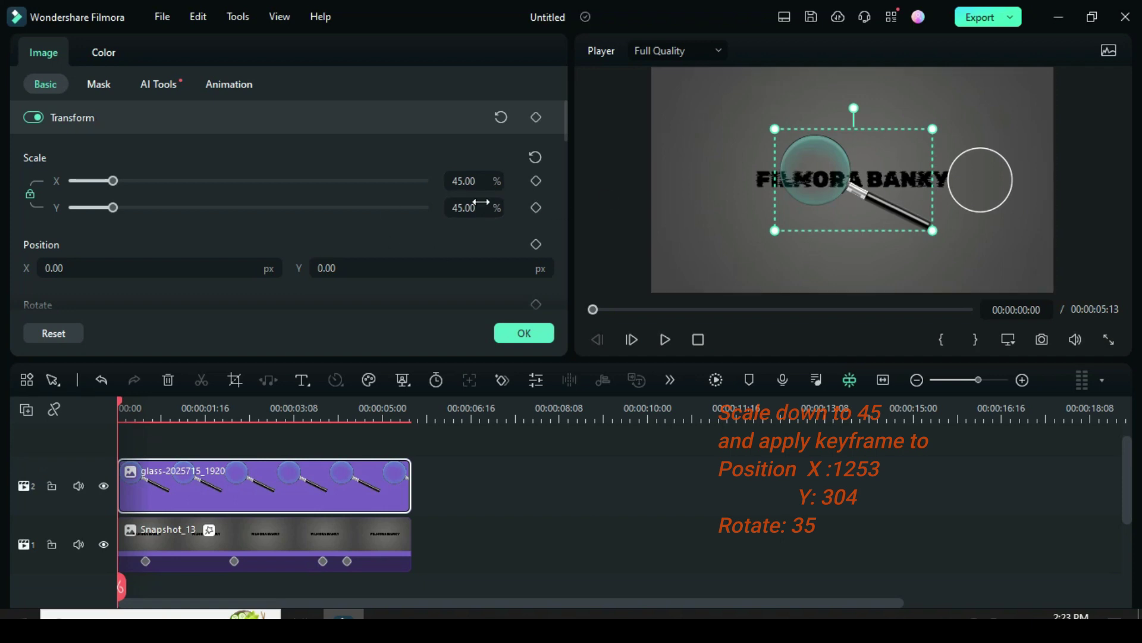
scroll(563, 125, down, 2)
drag(106, 232, 52, 233)
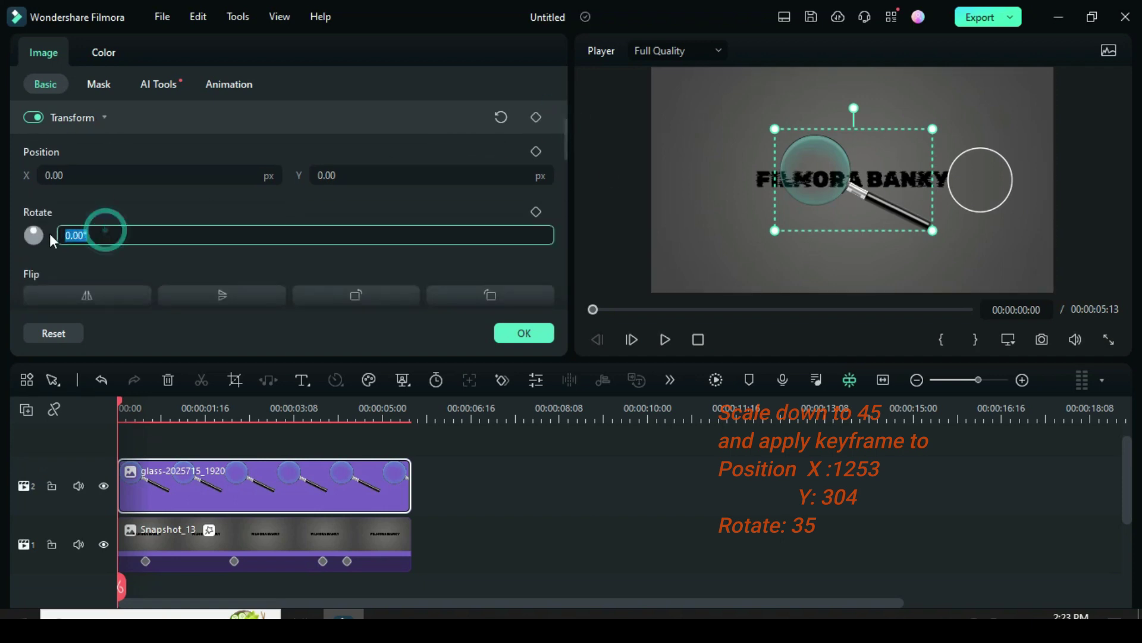
text(35)
key(Return)
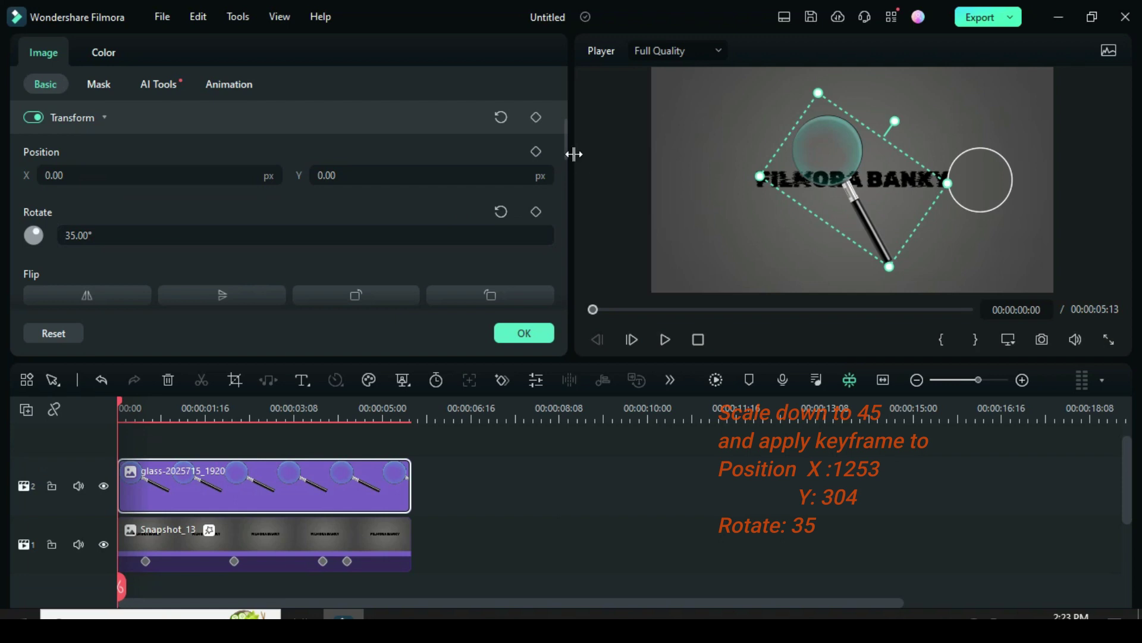
scroll(565, 130, up, 2)
scroll(565, 130, down, 2)
- Keyframe the glass position at the clip start, off-frame at X 1253, Y 304
click(539, 176)
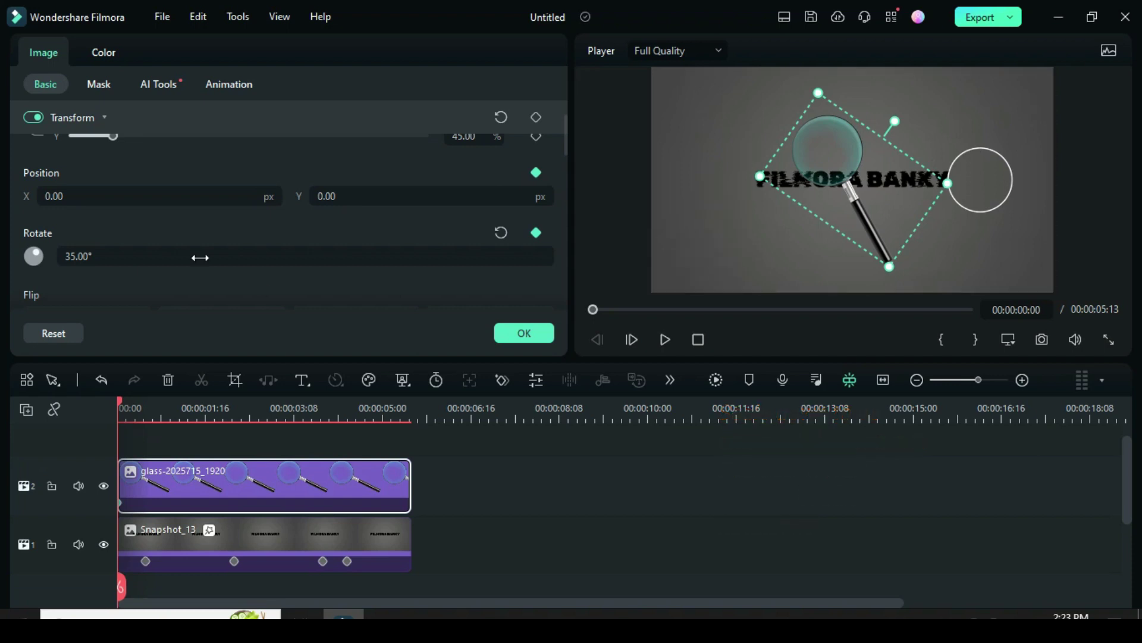
drag(851, 196, 1021, 147)
scroll(435, 196, up, 3)
scroll(434, 197, up, 5)
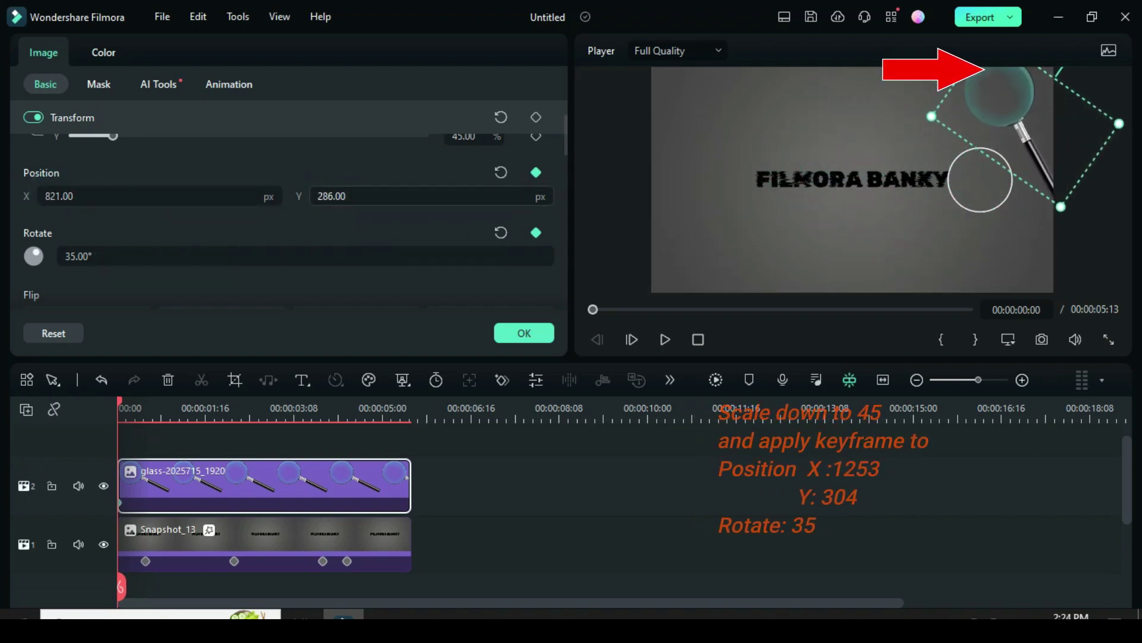
scroll(57, 197, up, 15)
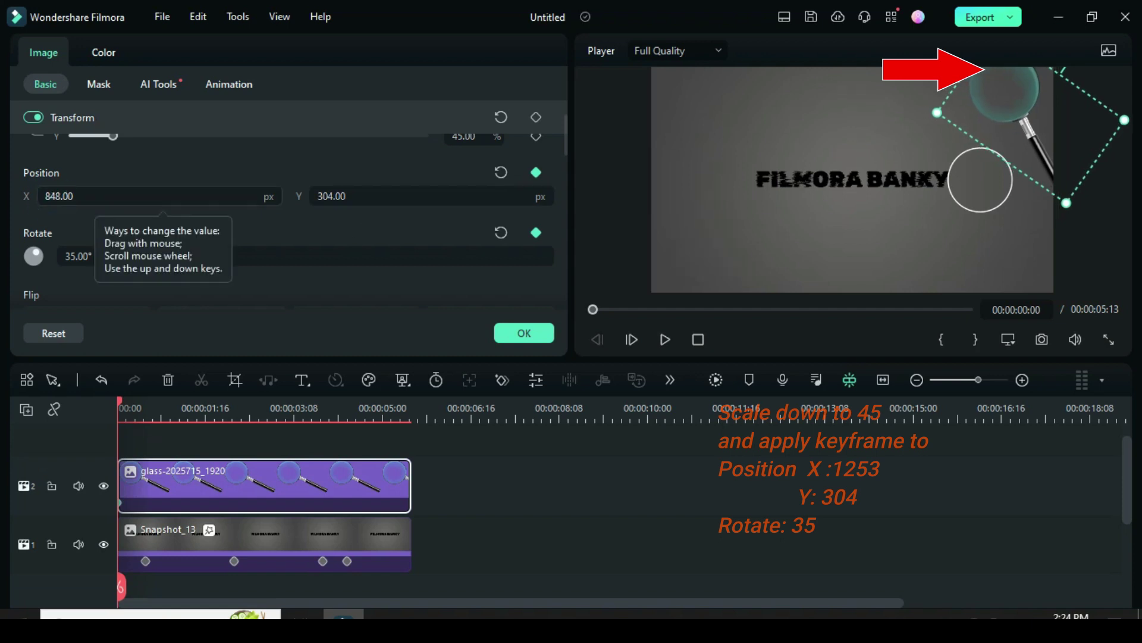
scroll(57, 197, up, 8)
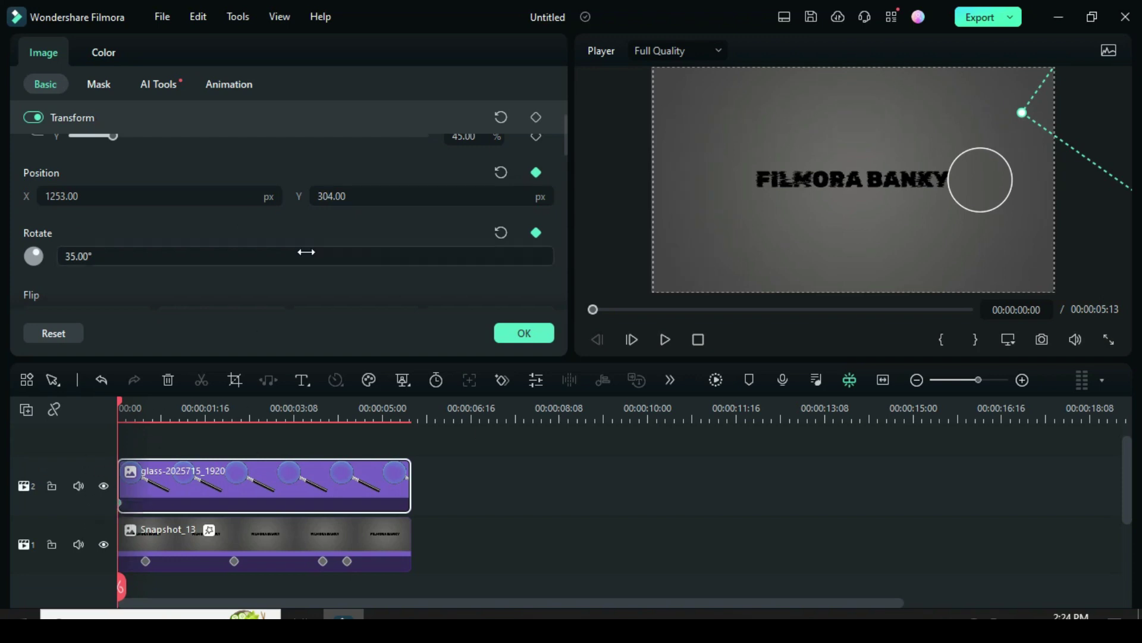
- At 00:00:00:13, keyframe the glass position and rotation (35°) at X 728, Y -148
click(159, 548)
click(145, 561)
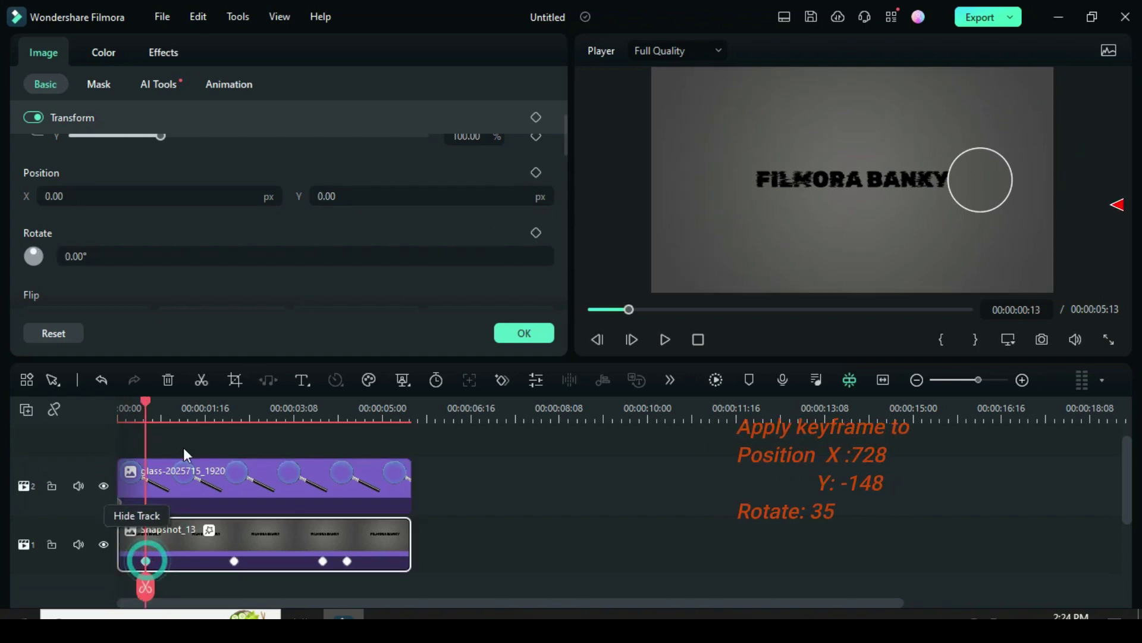
click(170, 483)
click(536, 172)
click(536, 232)
drag(171, 196, 204, 191)
drag(431, 194, 431, 194)
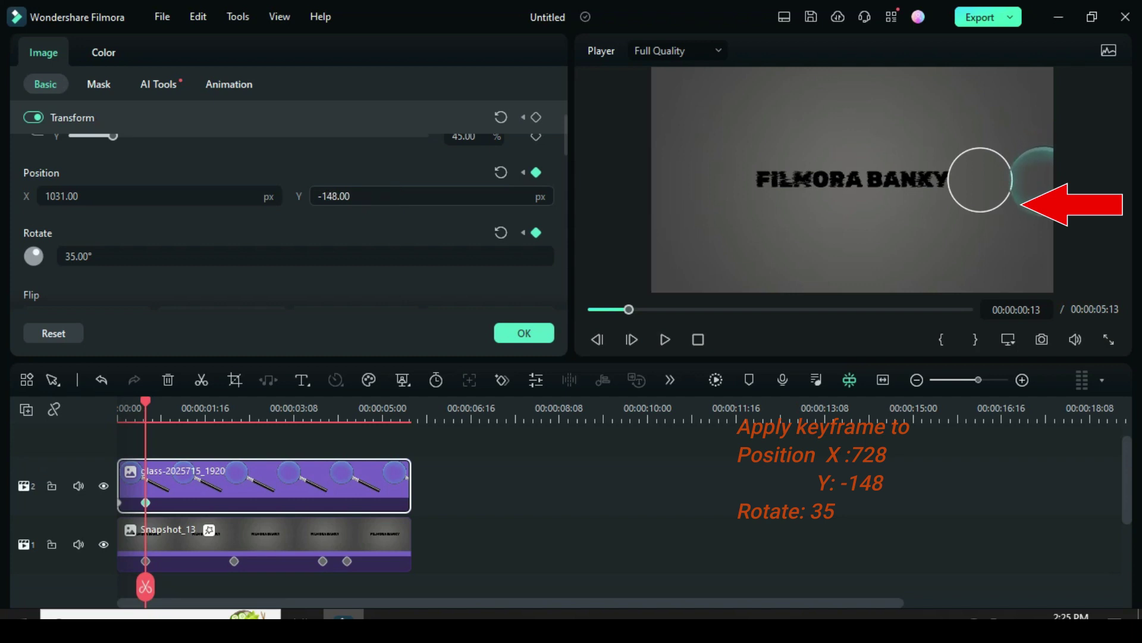
click(118, 199)
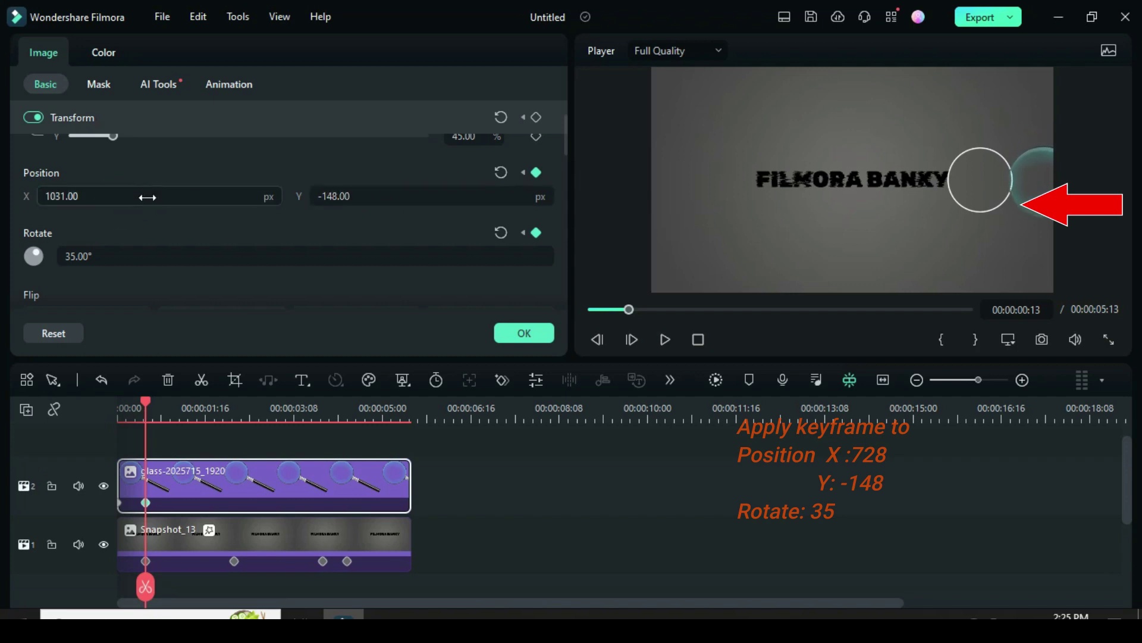
mouse_move(119, 195)
mouse_down()
mouse_move(158, 197)
mouse_move(107, 197)
mouse_up()
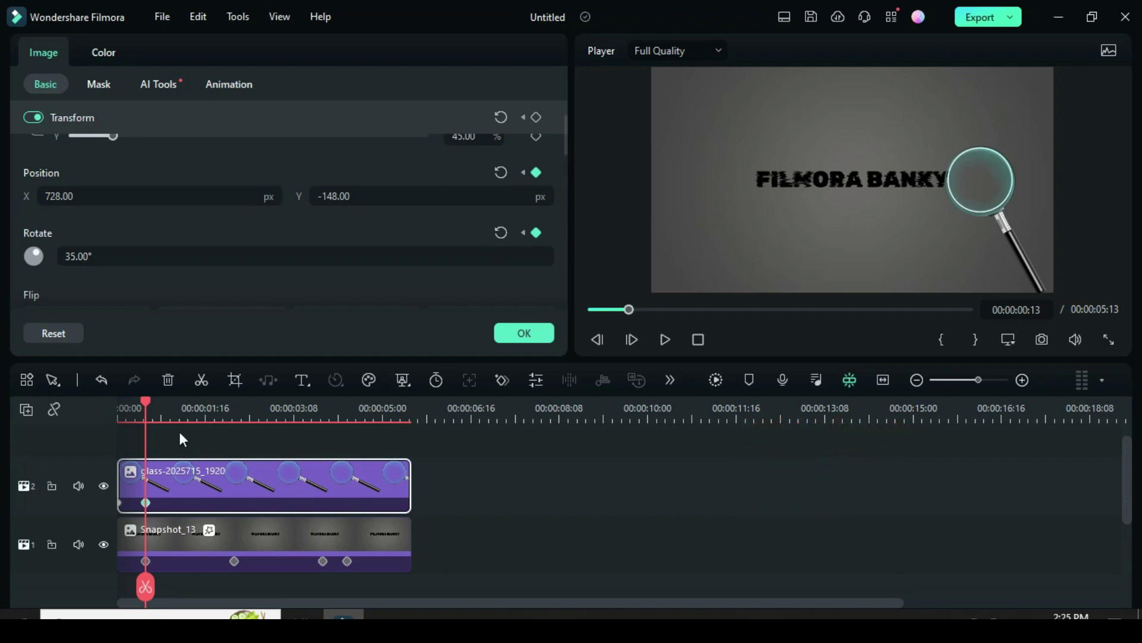
click(244, 556)
- At 00:00:02:05, keyframe the glass at 70° rotation, position X -631, Y -187
click(234, 561)
click(237, 506)
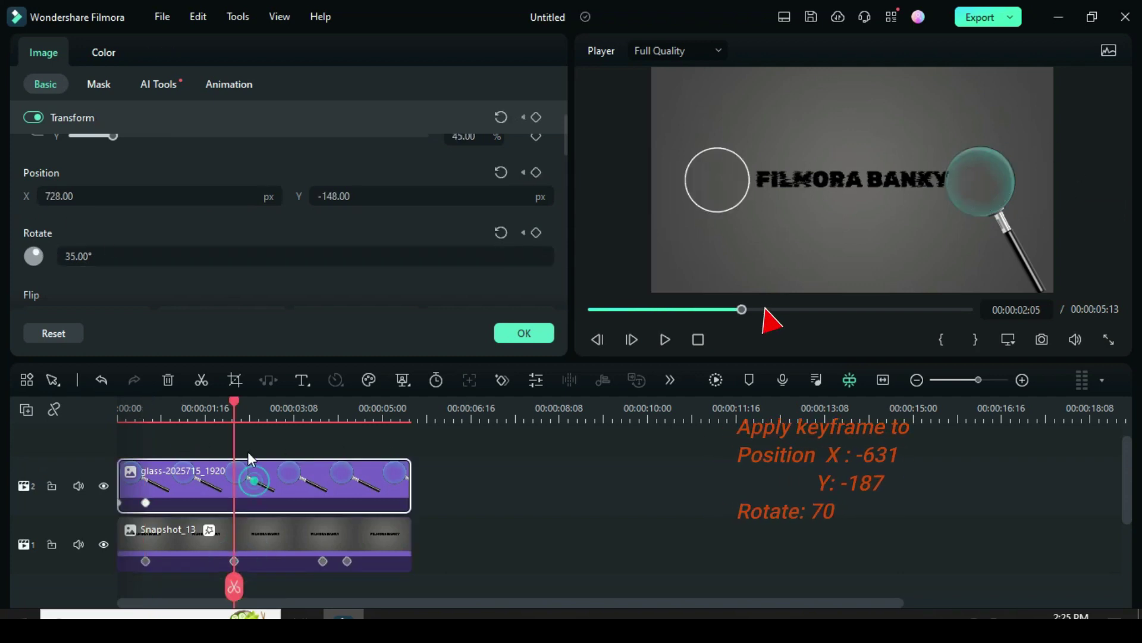
click(536, 232)
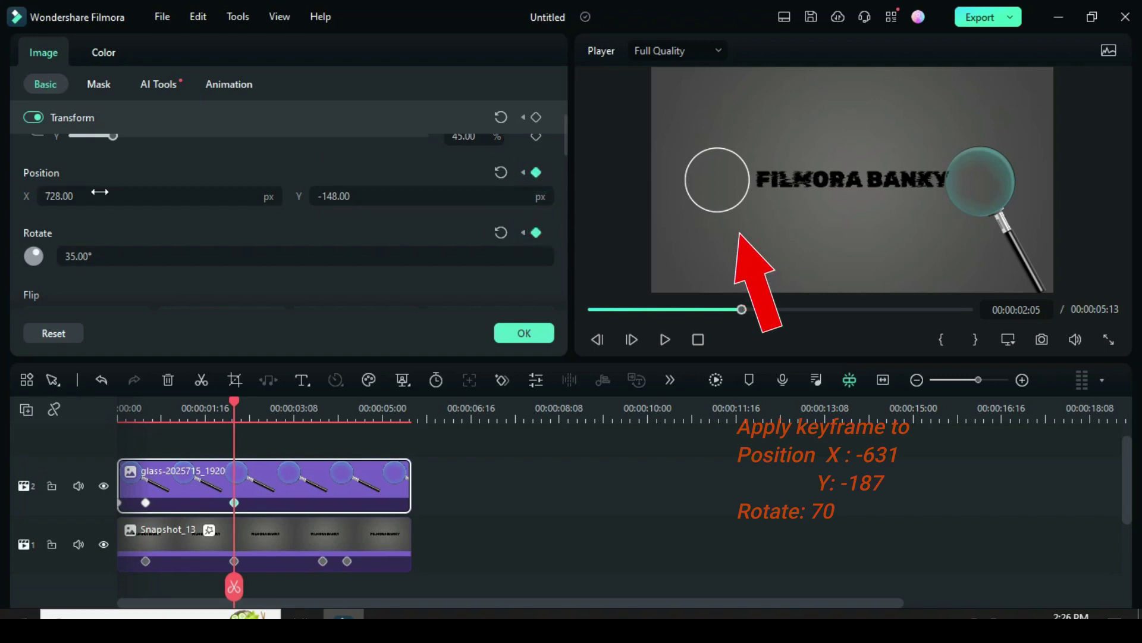
click(89, 255)
double_click(108, 256)
text(70)
click(119, 227)
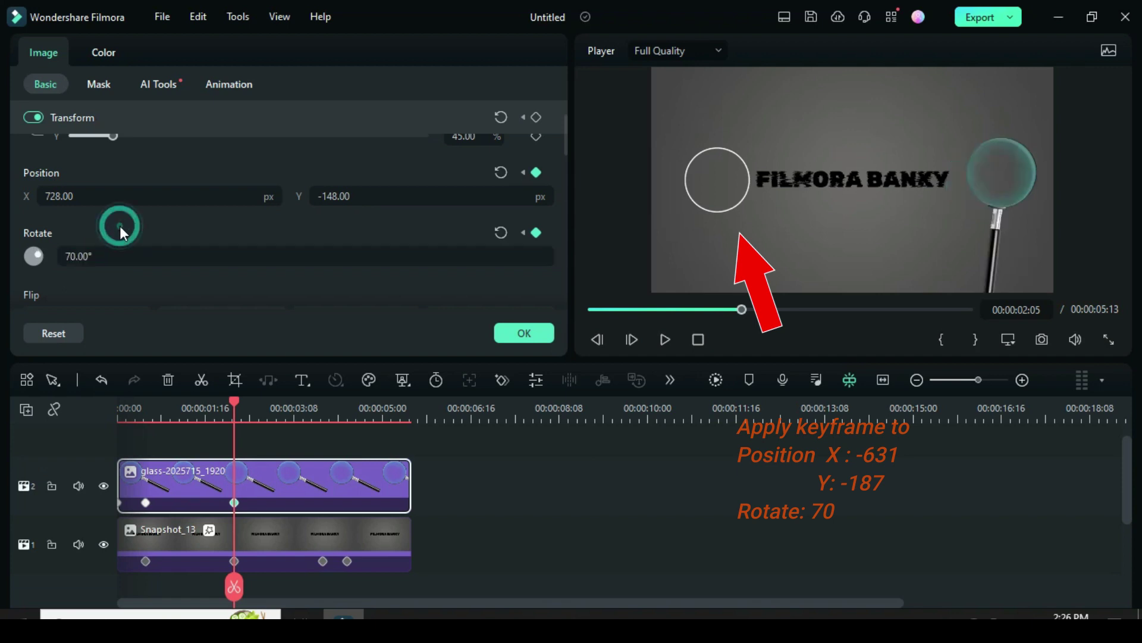
mouse_move(185, 197)
mouse_down()
mouse_move(356, 191)
mouse_move(195, 196)
mouse_up()
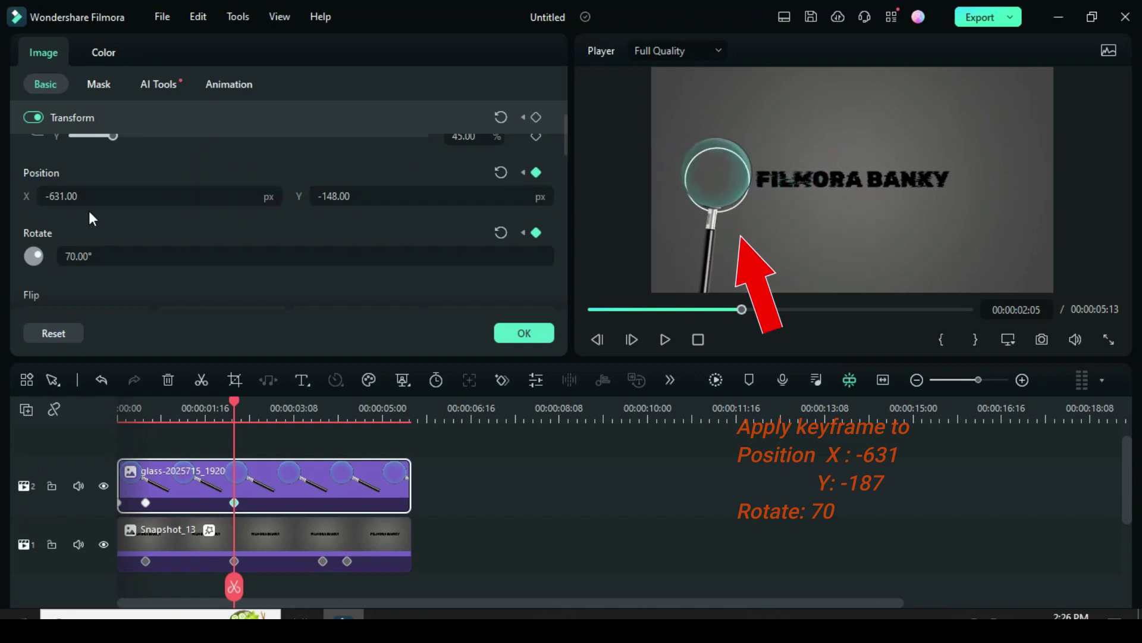
drag(375, 196, 339, 196)
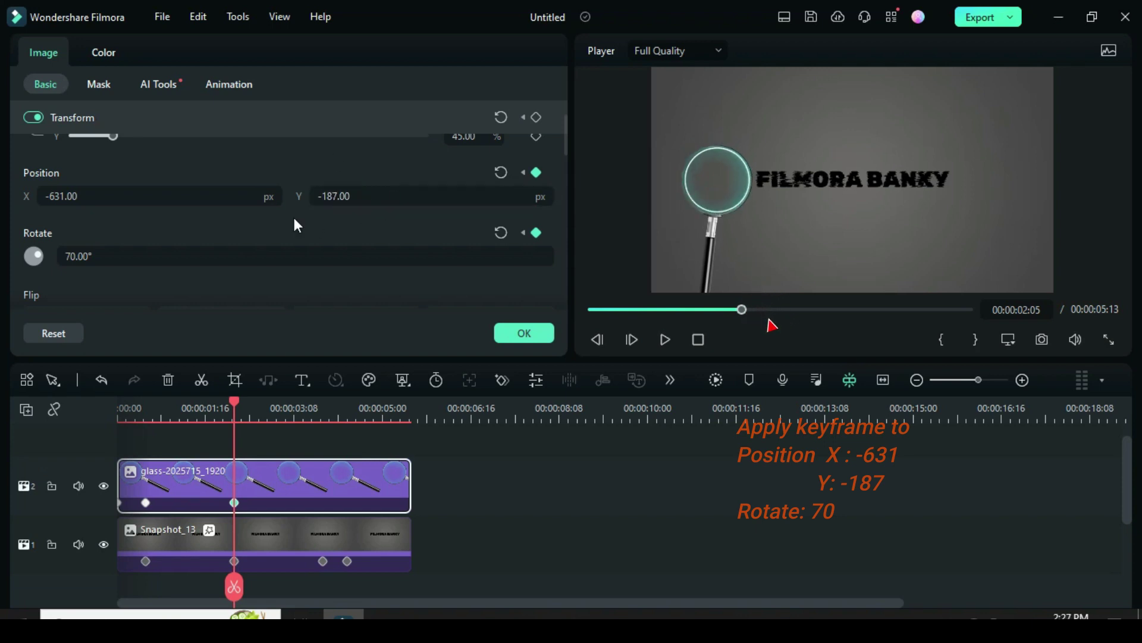
click(319, 569)
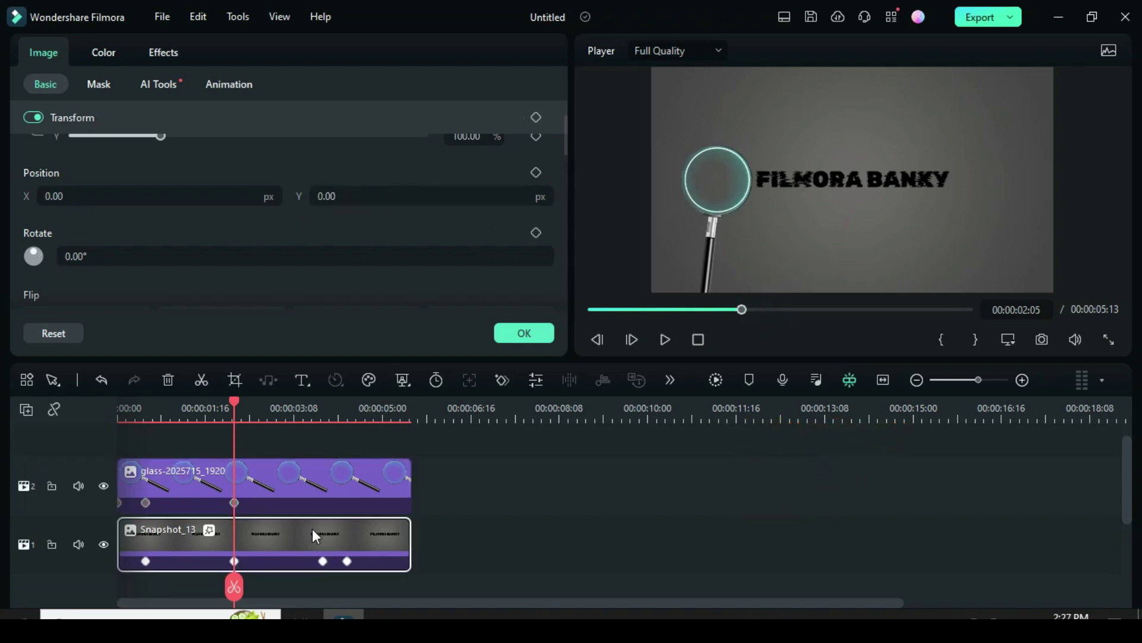
- At 00:00:03:21, keyframe the glass back to 35° rotation at X 735, Y -149
click(322, 561)
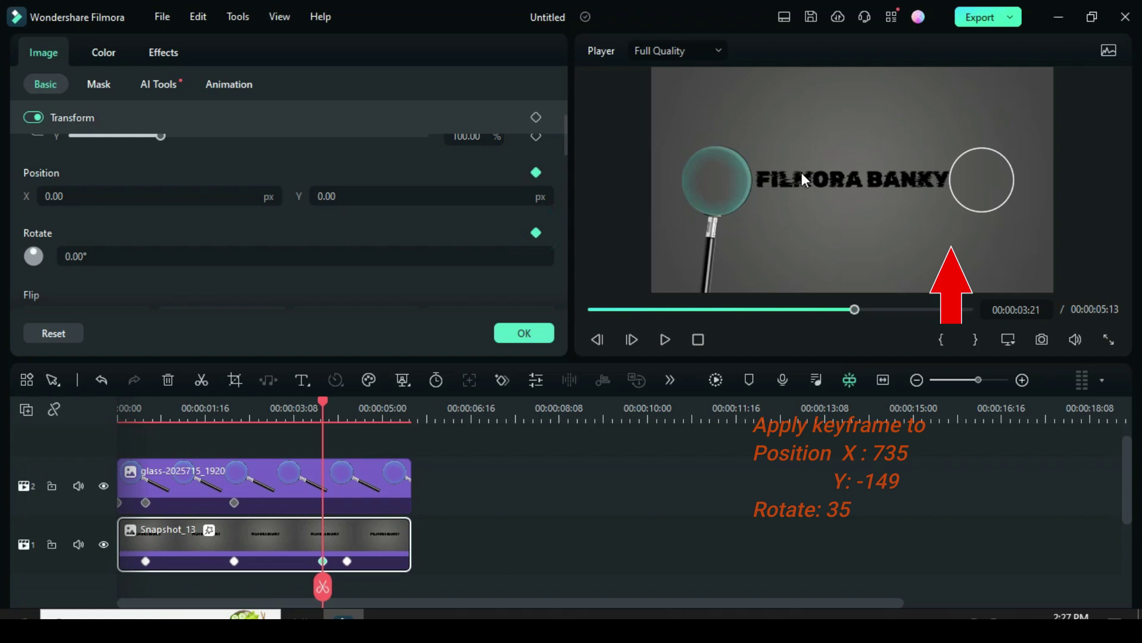
click(82, 251)
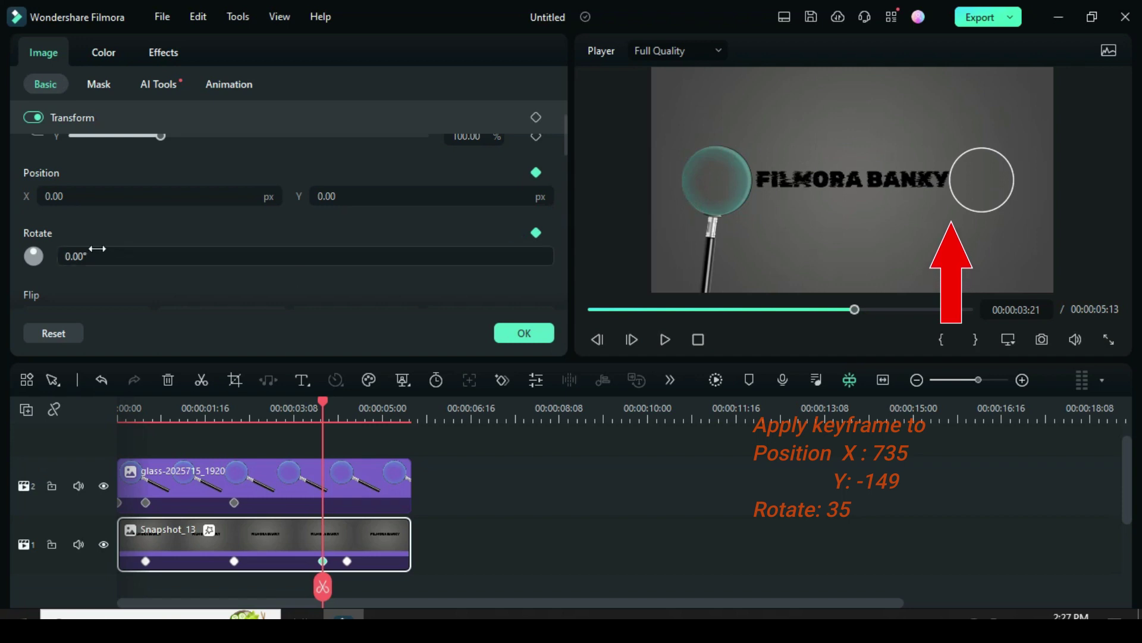
click(336, 489)
click(78, 257)
key(Return)
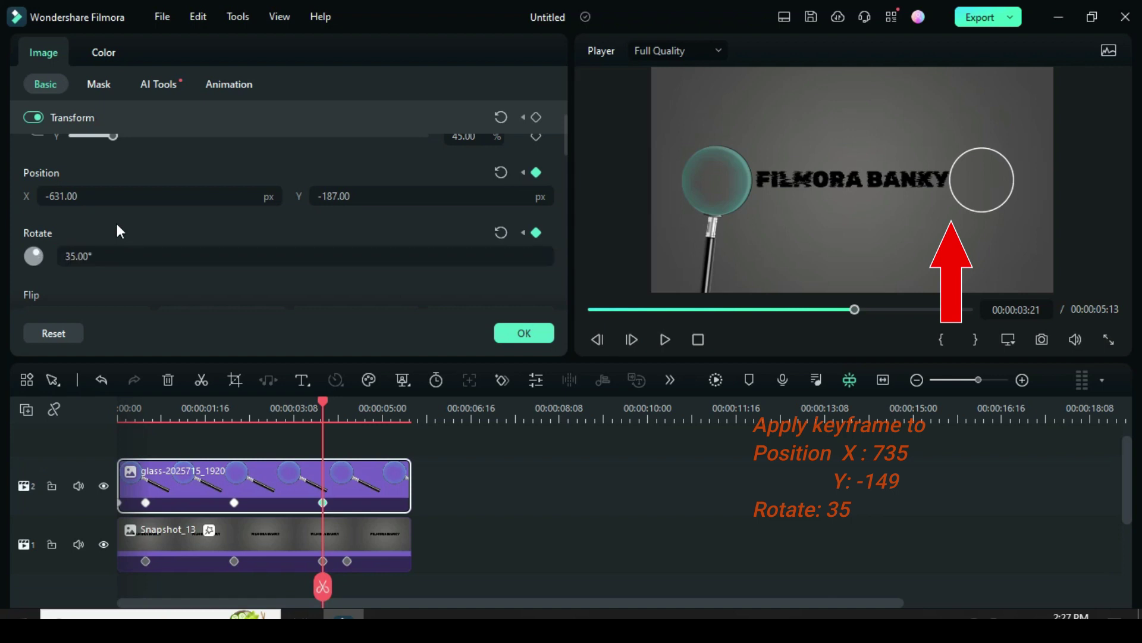
drag(59, 196, 47, 196)
drag(354, 195, 356, 197)
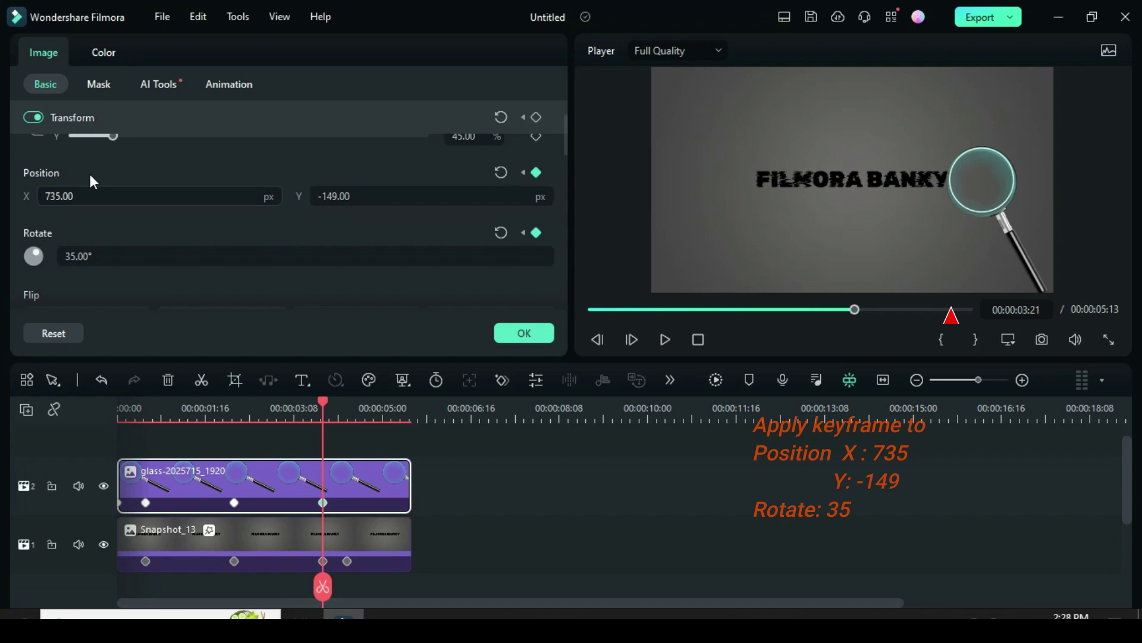
- At 00:00:04:08, keyframe the glass off-frame at X 1251, Y -514, 35° rotation, then rewind
click(336, 547)
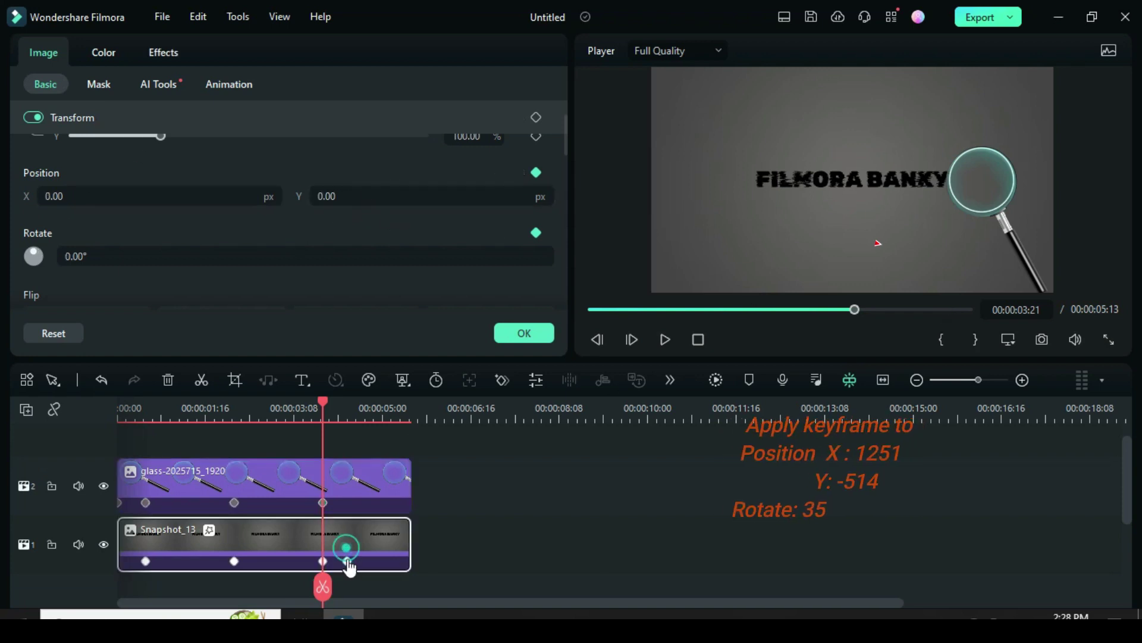
click(347, 561)
click(363, 485)
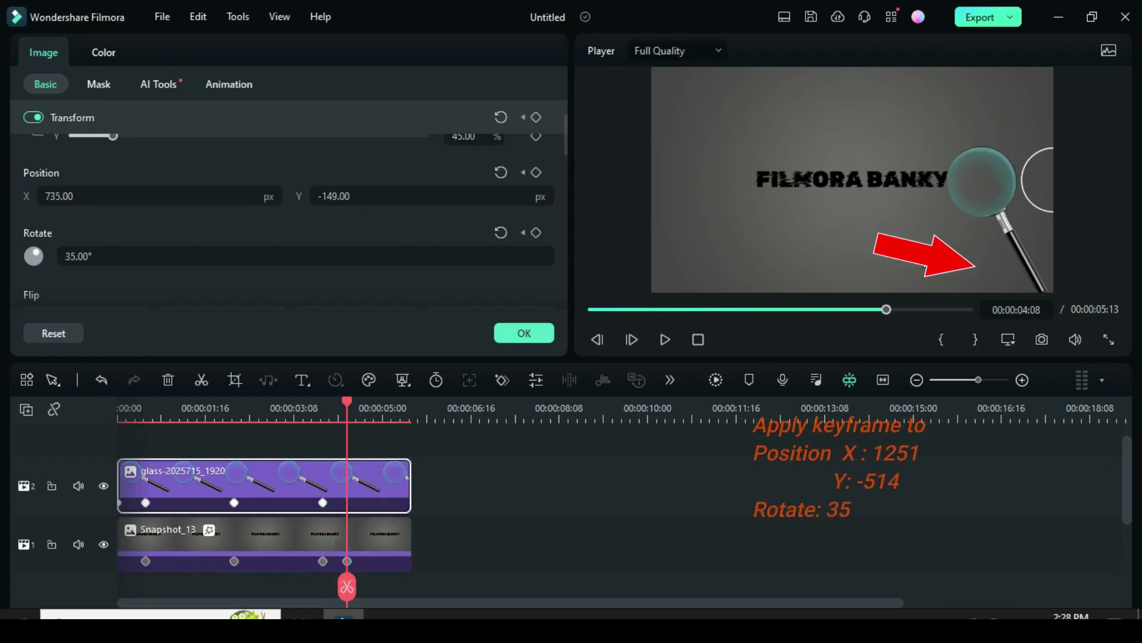
click(536, 233)
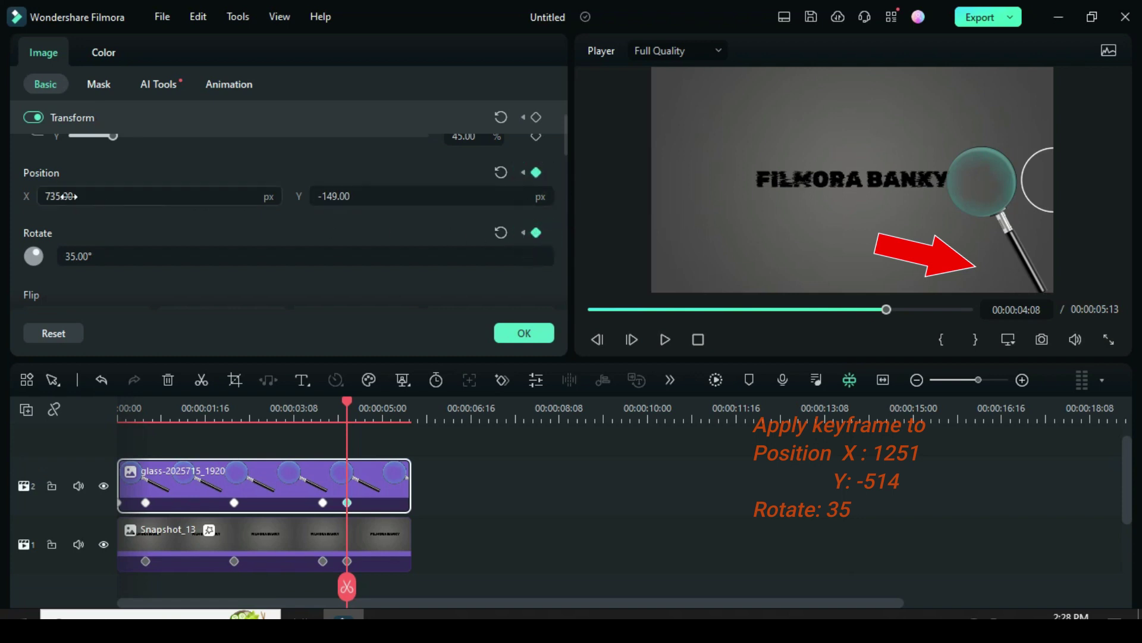
drag(59, 195, 131, 196)
drag(375, 192, 327, 191)
drag(89, 196, 220, 196)
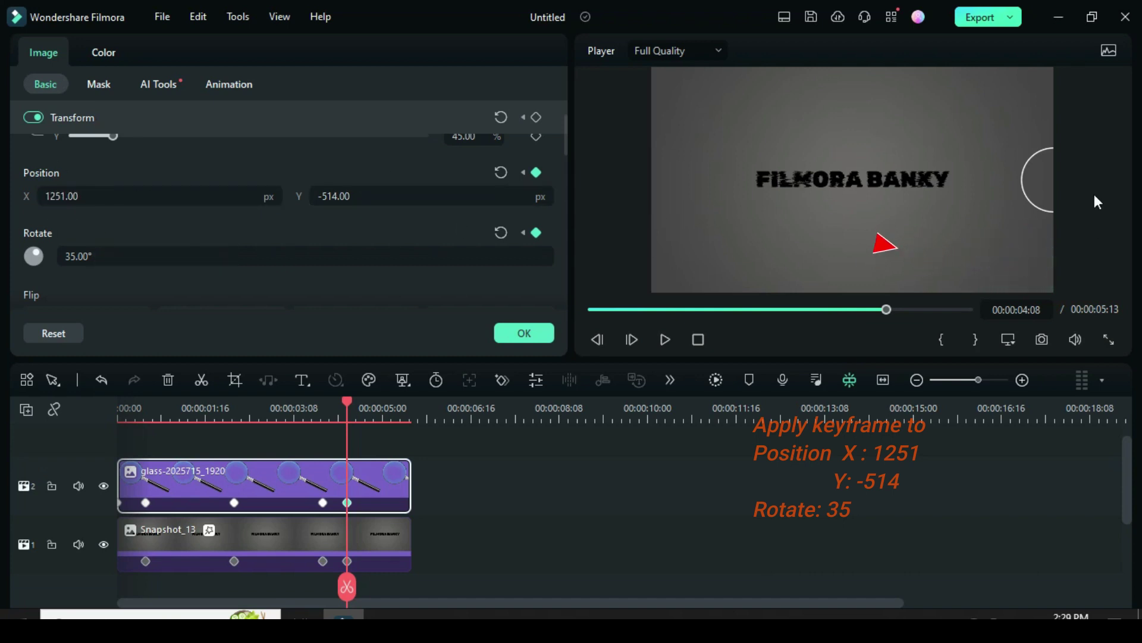
click(591, 309)
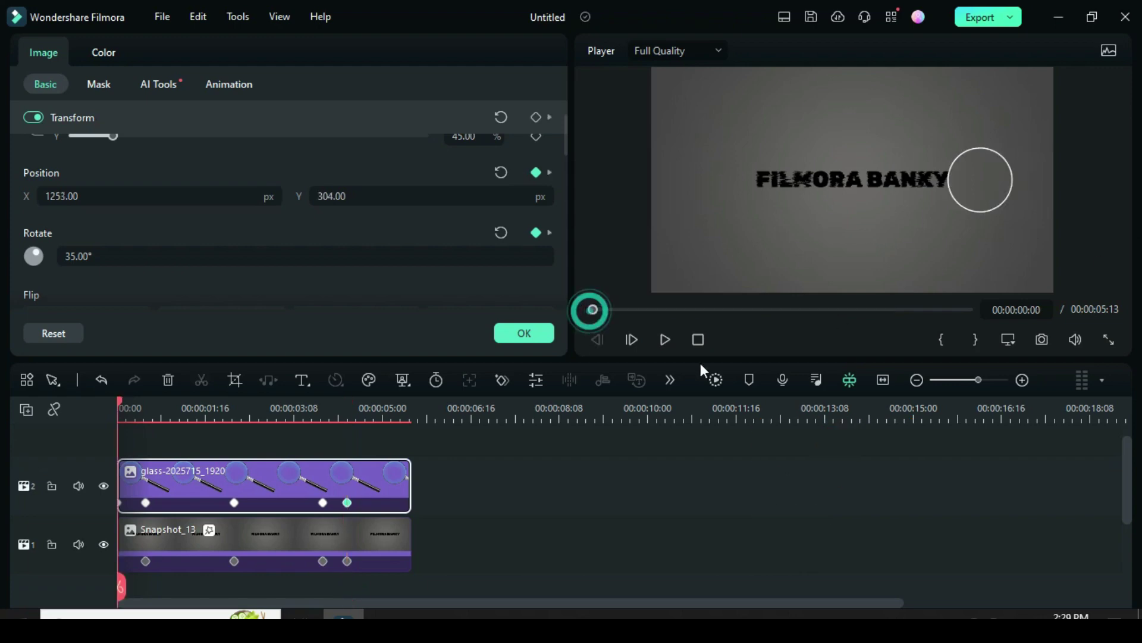
- Play back the magnifier sweep, then select the Snapshot_13 title clip from the start
click(659, 340)
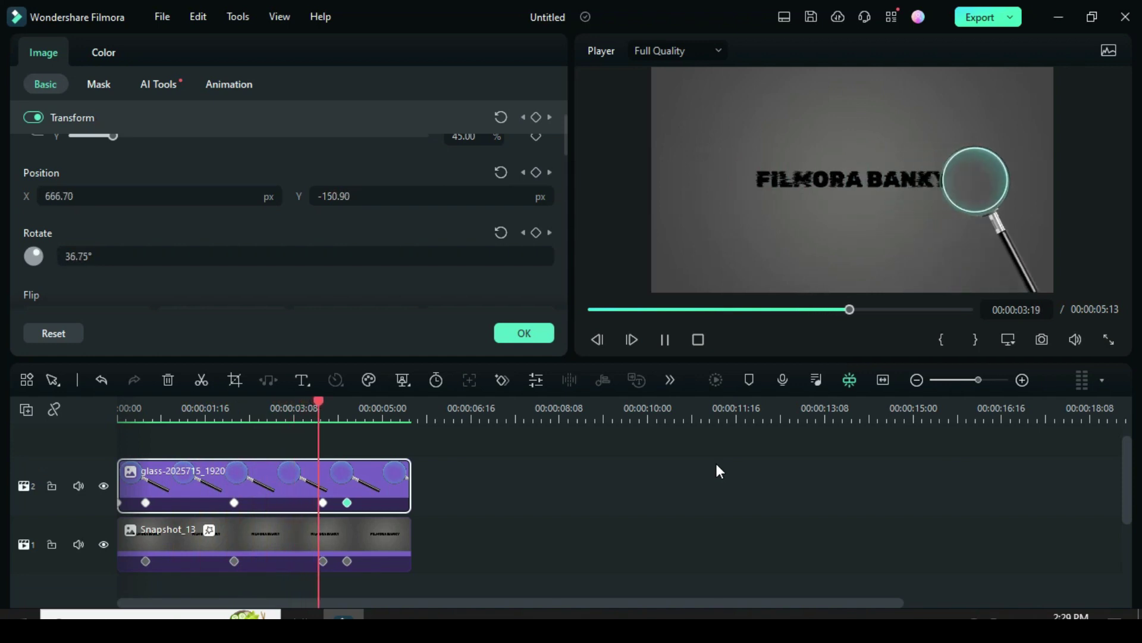
click(591, 309)
click(207, 530)
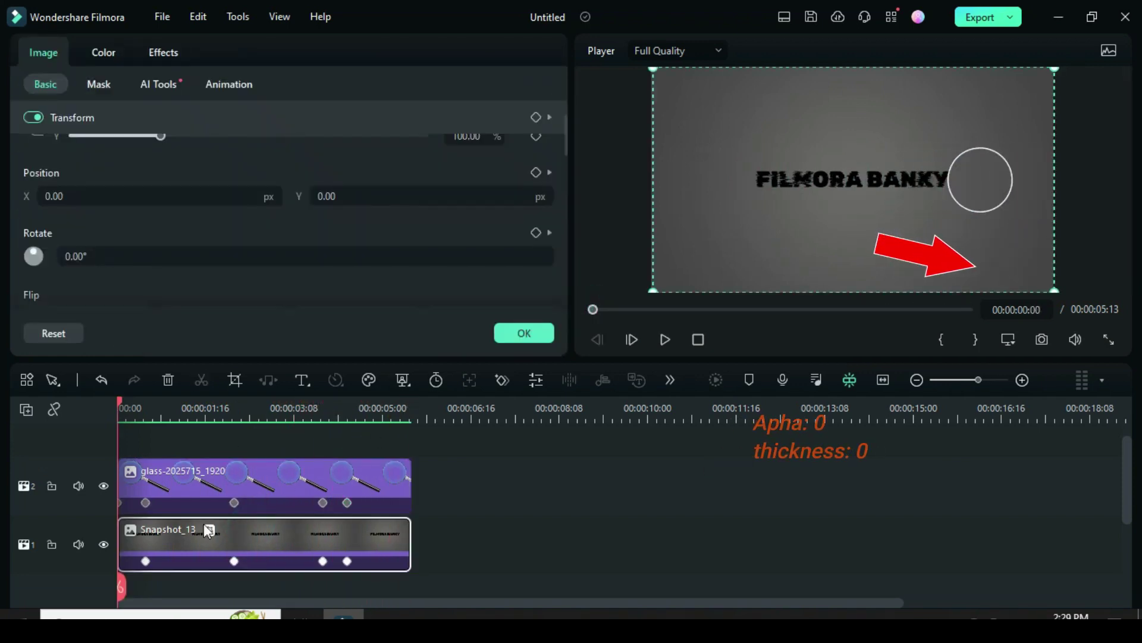
- Set the Magnify border Thickness to 0 with Alpha 0, then render a preview
click(159, 52)
scroll(568, 184, down, 5)
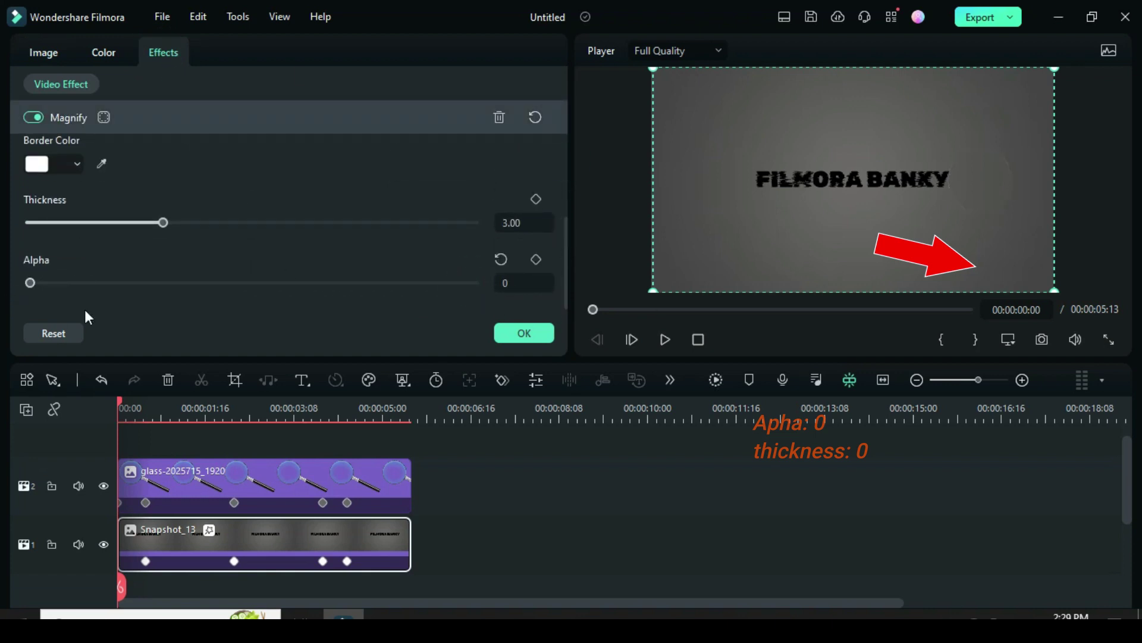
drag(129, 222, 4, 241)
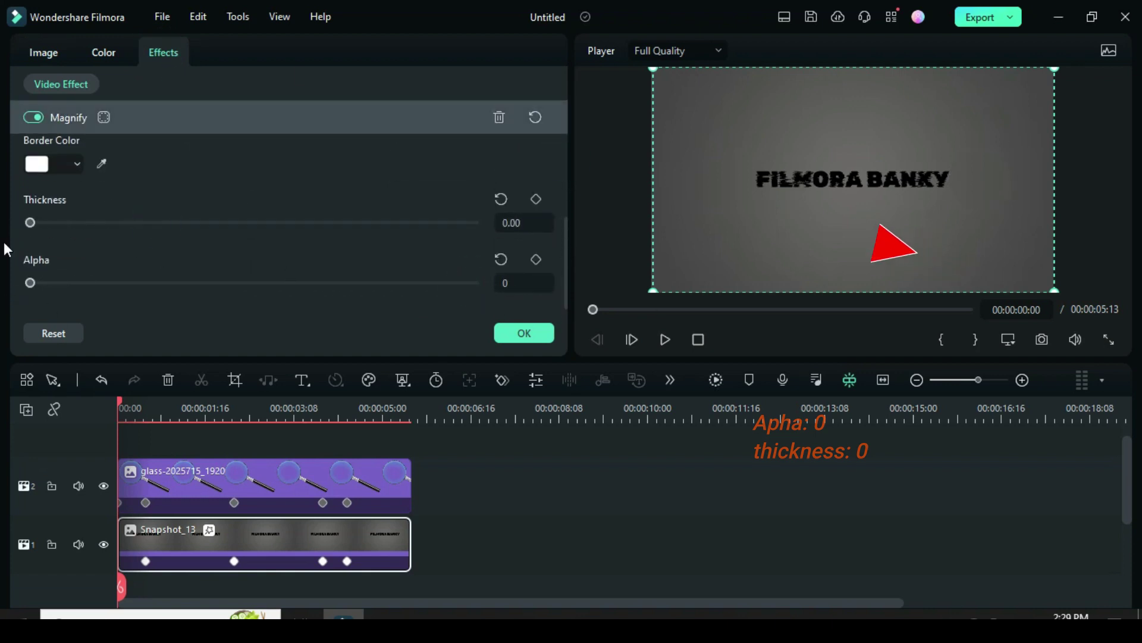
click(521, 334)
click(716, 380)
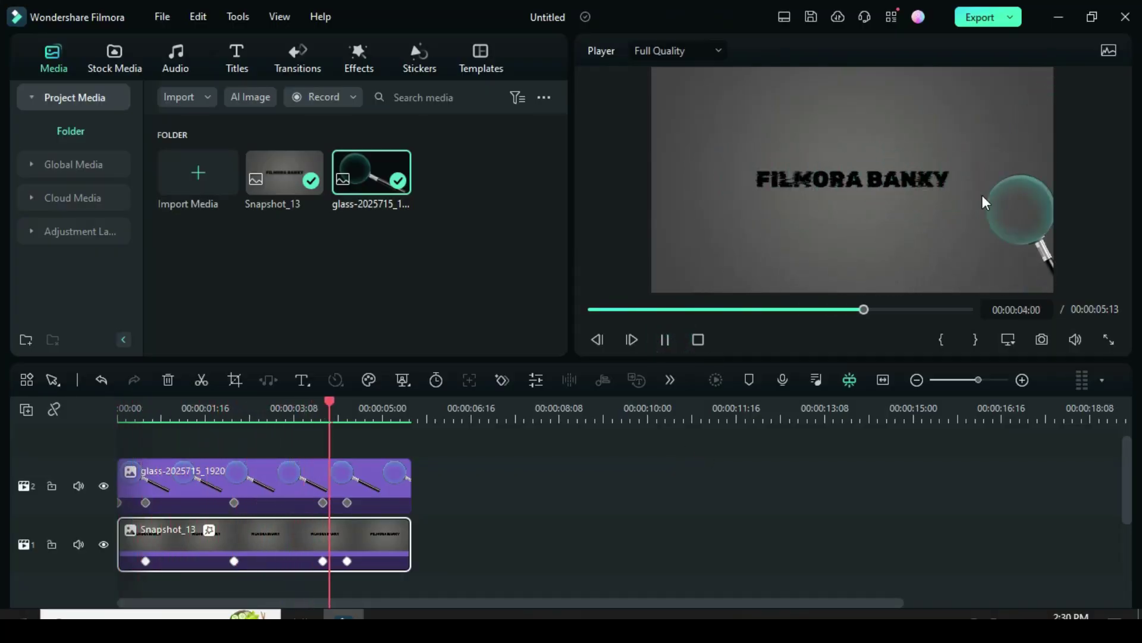
- At 4:20, add Scale and Opacity keyframes to the Snapshot_13 title clip
drag(403, 414, 376, 416)
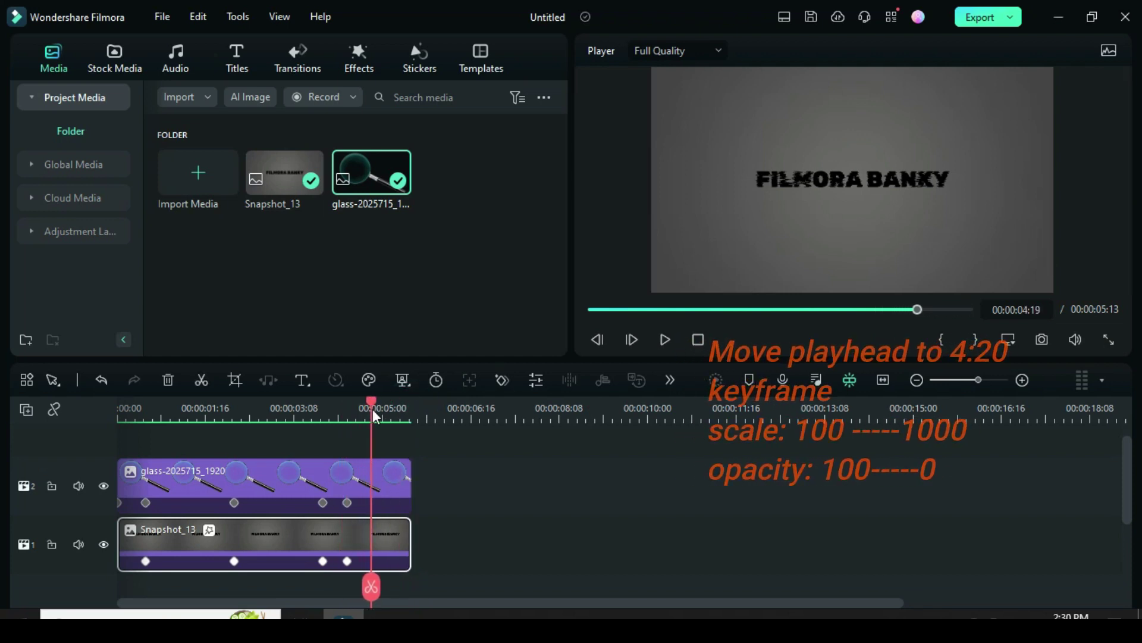
double_click(387, 544)
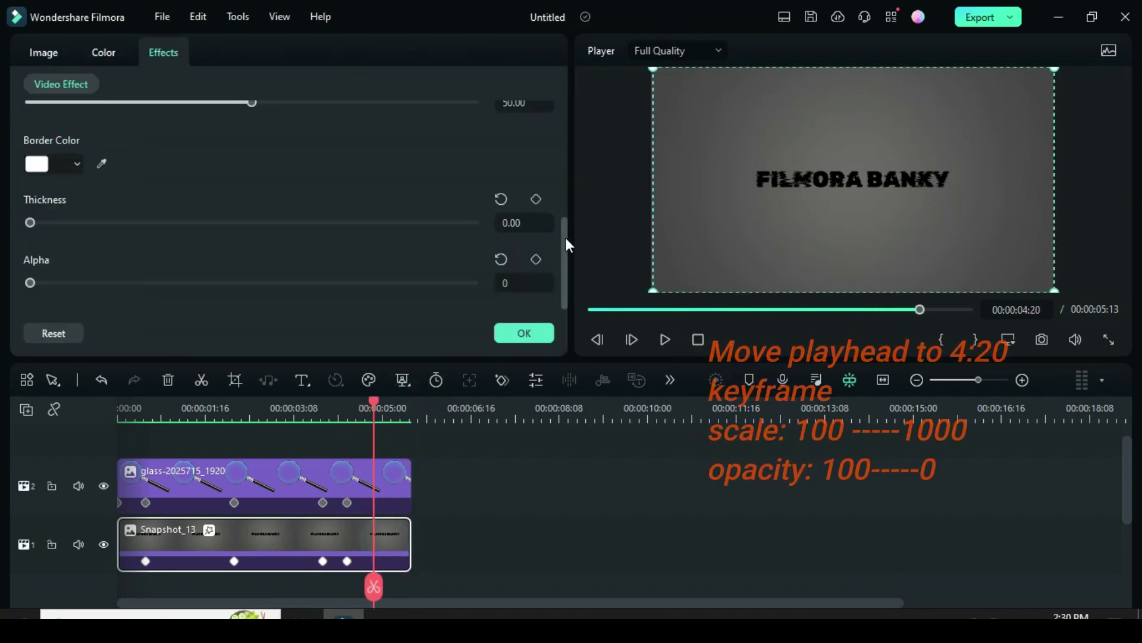
drag(565, 237, 569, 109)
click(56, 50)
scroll(565, 141, up, 1)
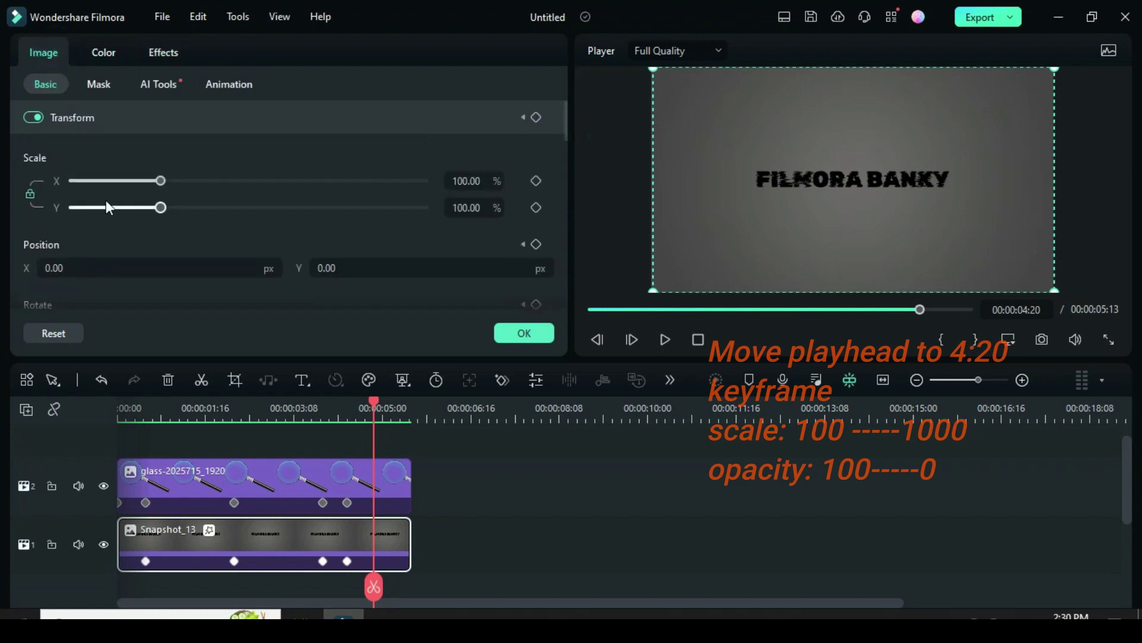
click(536, 180)
mouse_move(566, 122)
mouse_down()
mouse_move(566, 278)
mouse_move(576, 189)
mouse_move(566, 107)
mouse_up()
click(536, 225)
- At the clip end, set Scale to 1000% and Opacity to 0, then render a preview
drag(376, 402, 409, 405)
click(536, 180)
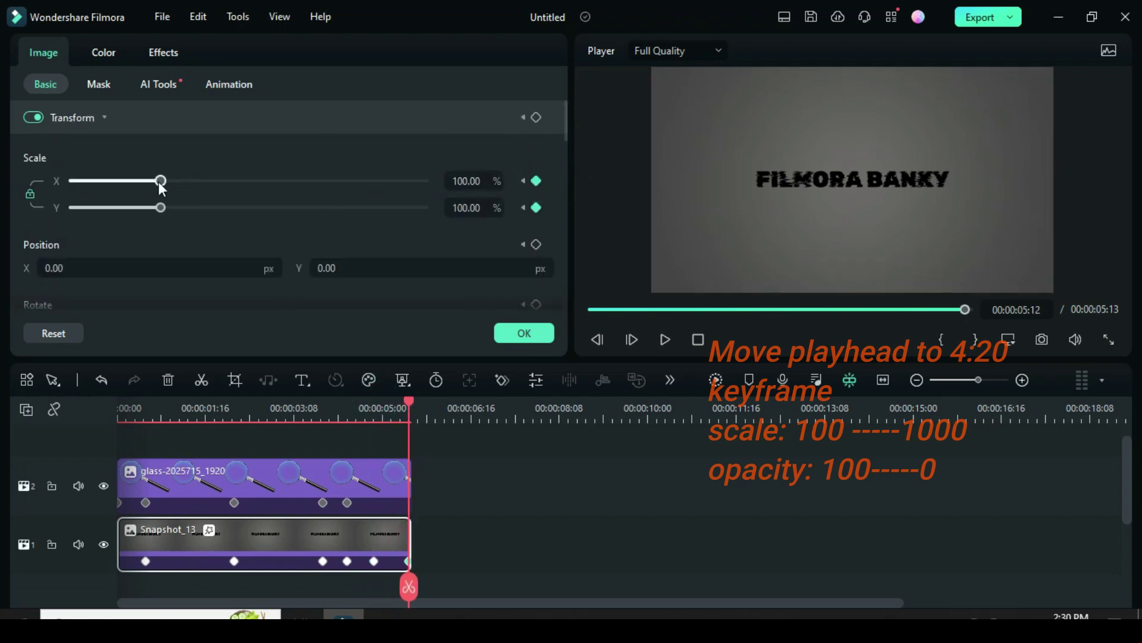
drag(159, 181, 451, 196)
text(1000)
key(Return)
drag(565, 117, 559, 191)
click(536, 220)
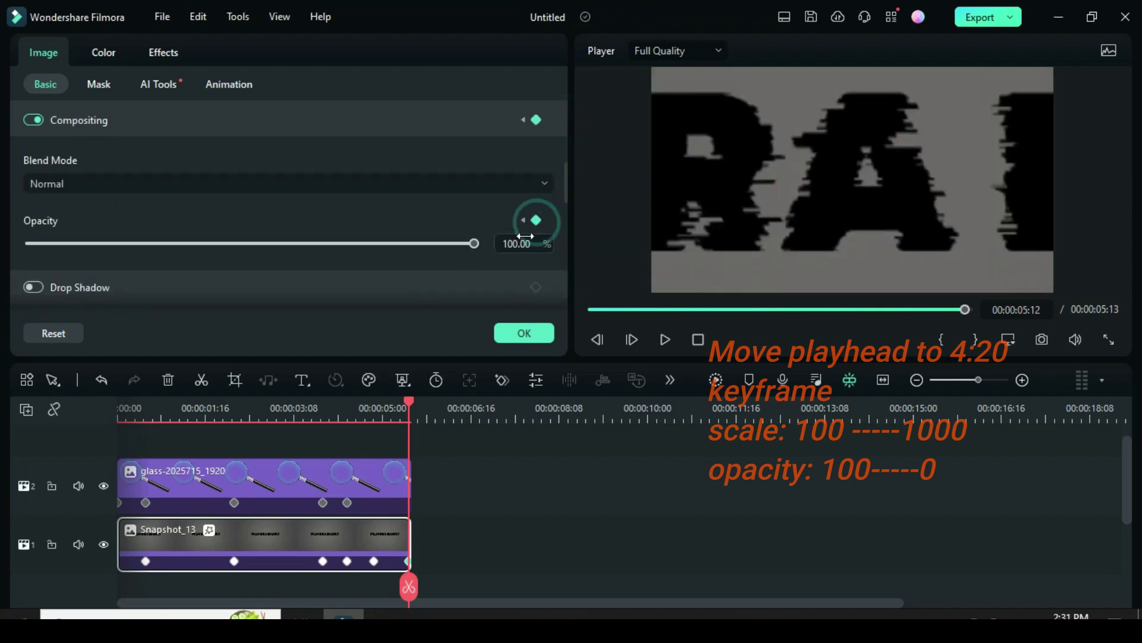
drag(473, 243, 28, 244)
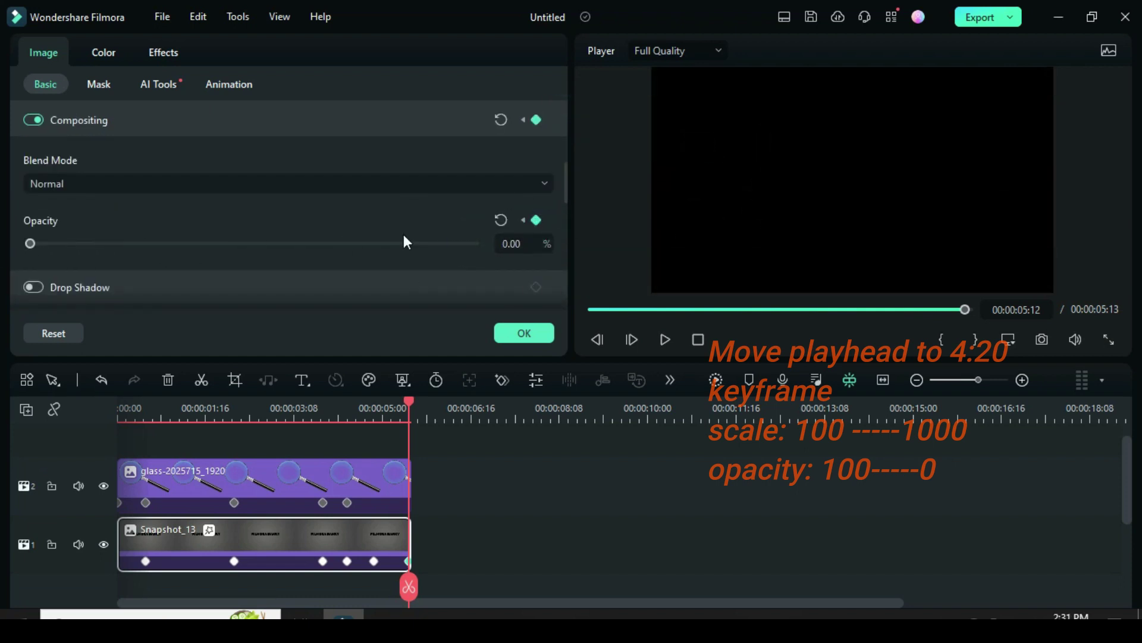
click(524, 333)
click(591, 309)
click(711, 380)
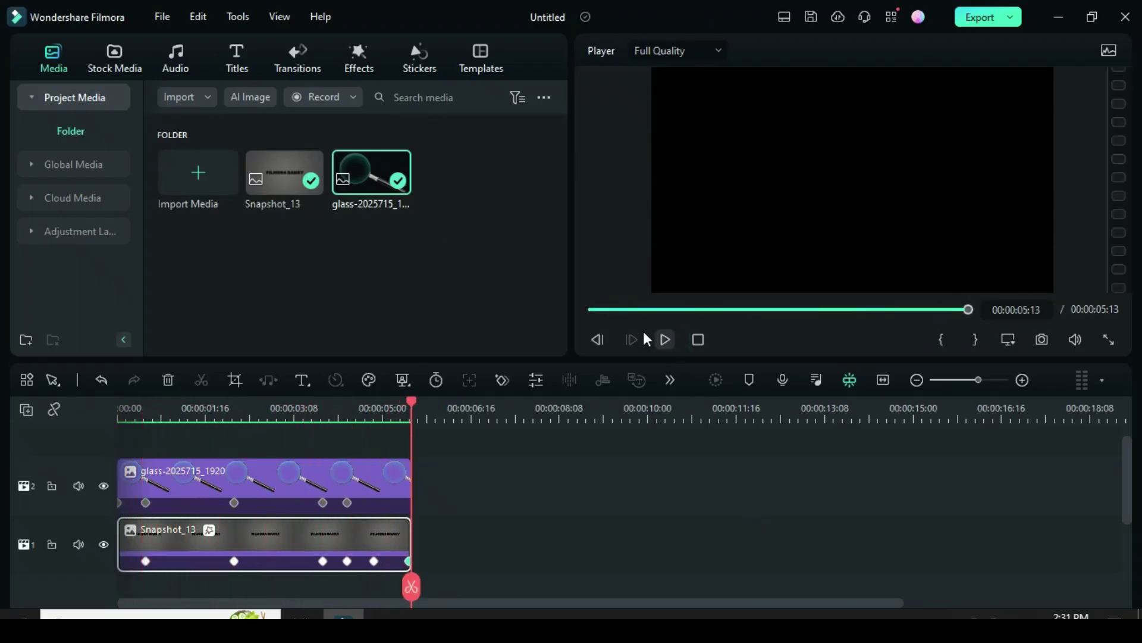
- Move the magnifier clip to track 3 and place the Bubble Floating overlay on track 2
click(589, 309)
drag(262, 493, 289, 499)
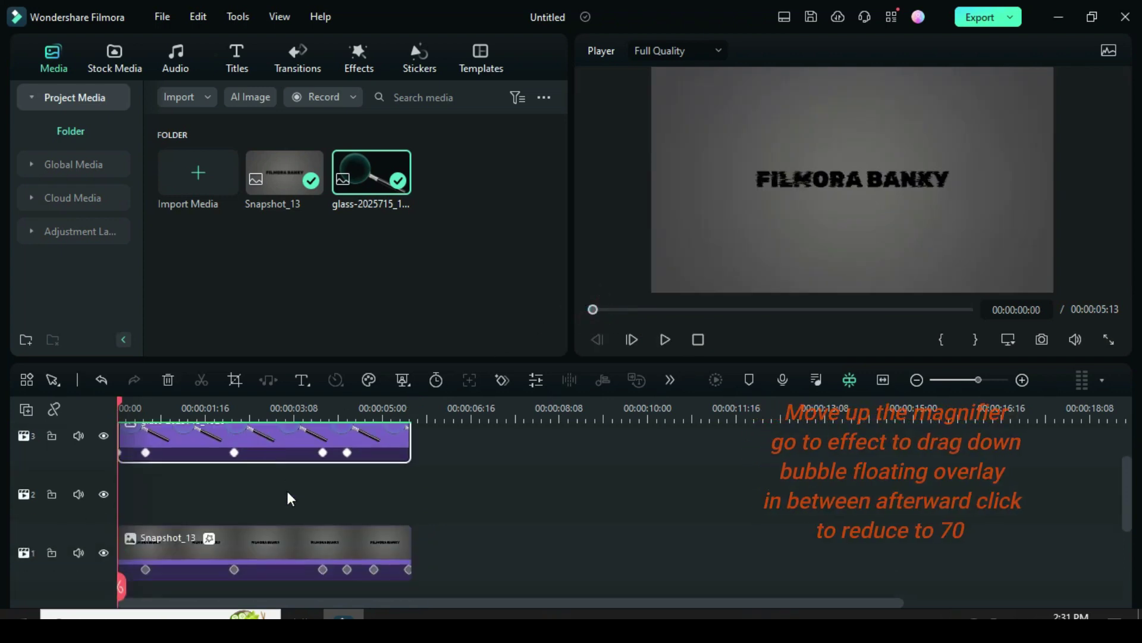
click(357, 67)
drag(185, 205, 410, 492)
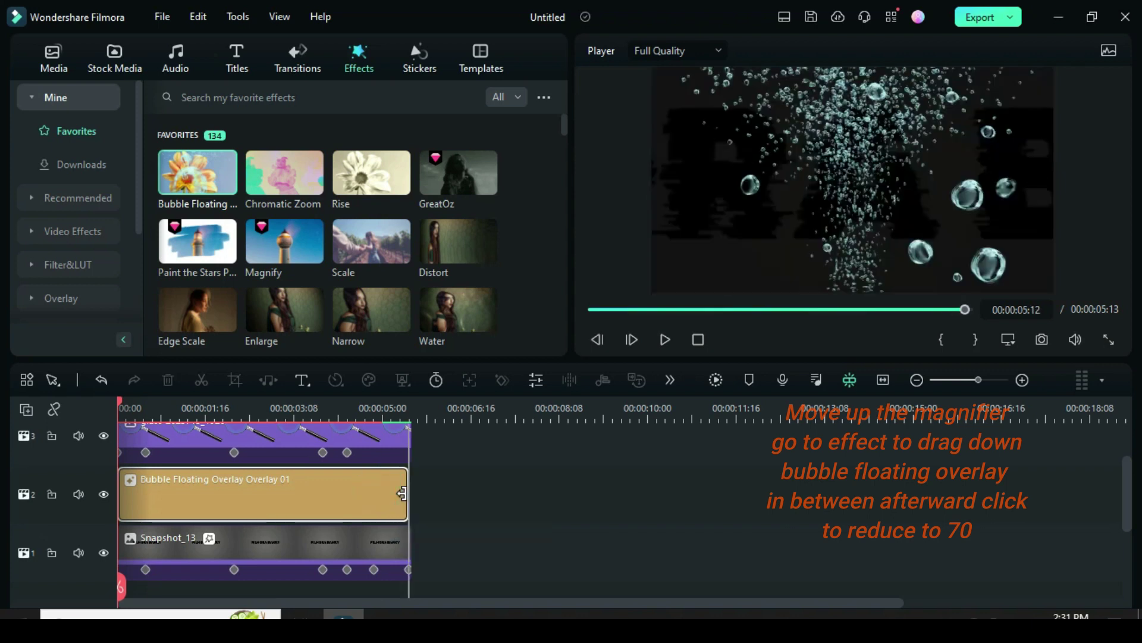
- Set the Bubble Floating overlay's opacity to 70, then go to 4:20
scroll(268, 506, up, 1)
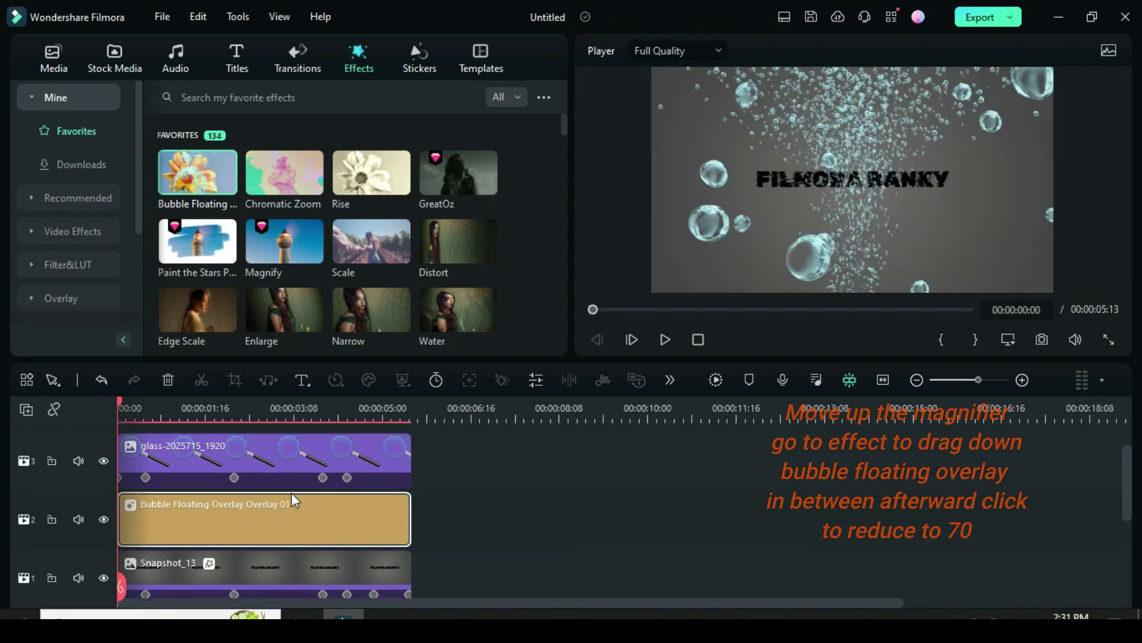
double_click(252, 510)
text(70)
click(442, 153)
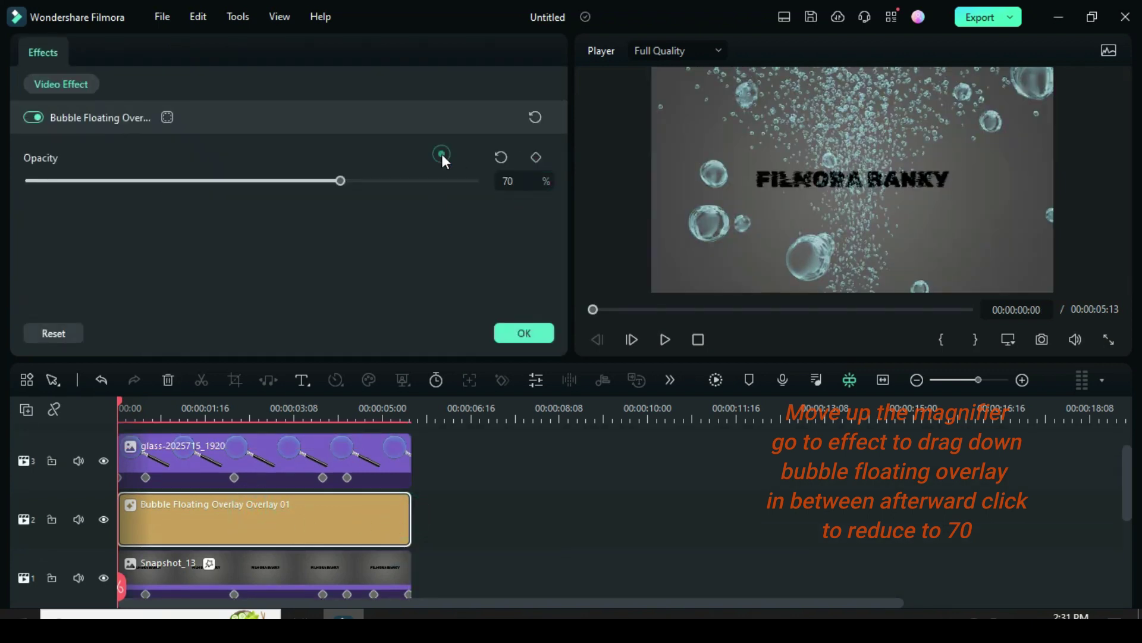
click(524, 333)
scroll(386, 529, down, 1)
click(374, 565)
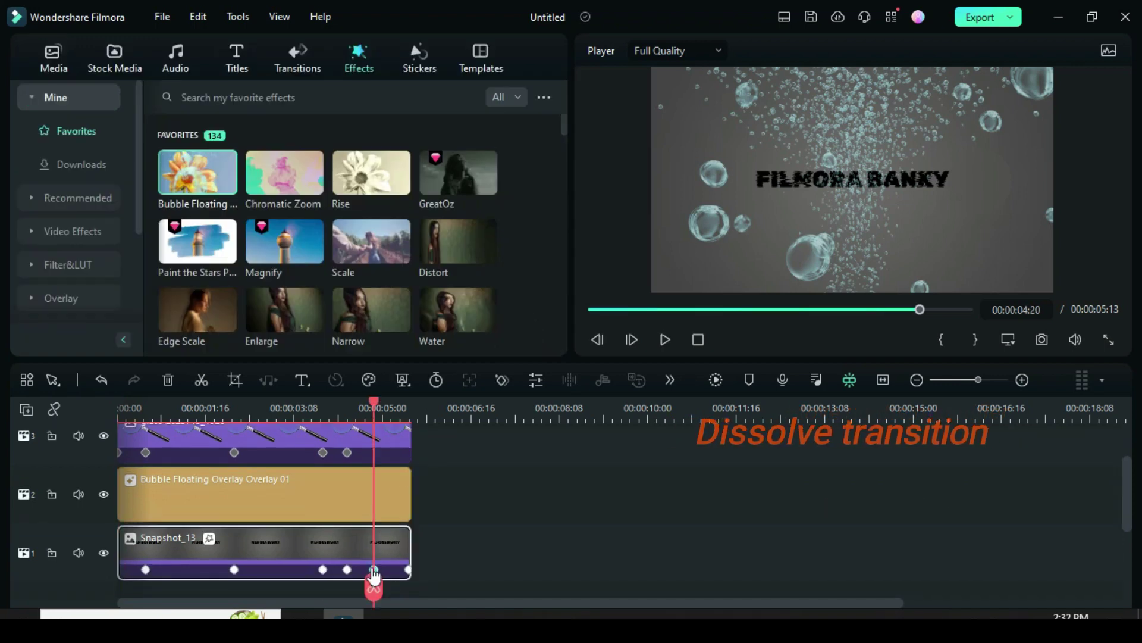
- Add a Dissolve transition to the end of the Bubble Floating overlay clip
click(395, 502)
click(280, 59)
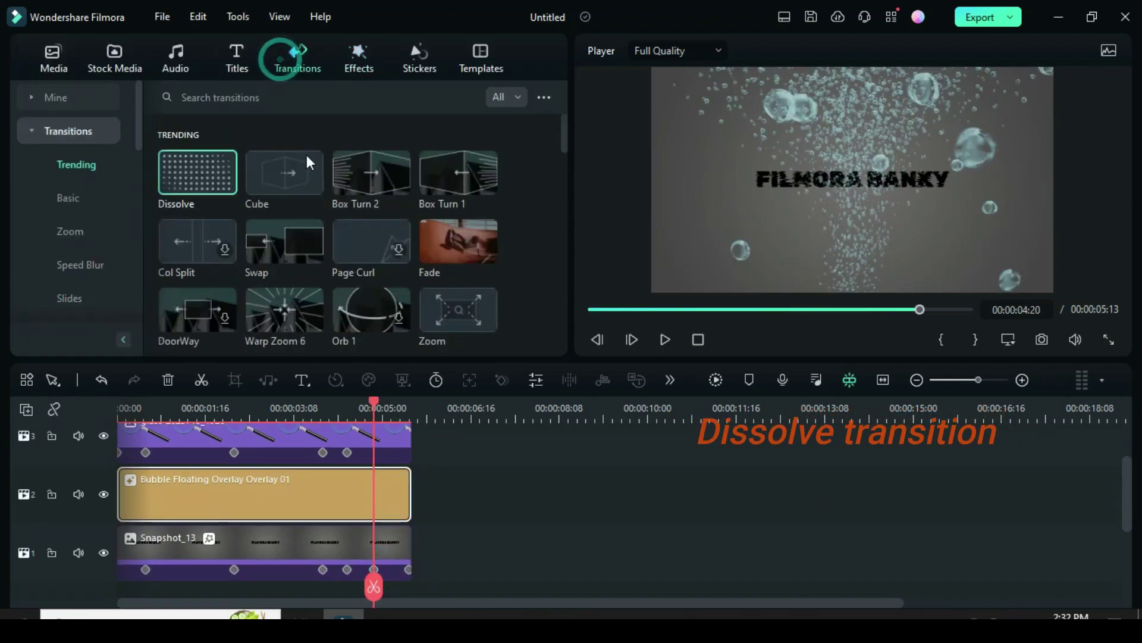
drag(191, 165, 392, 501)
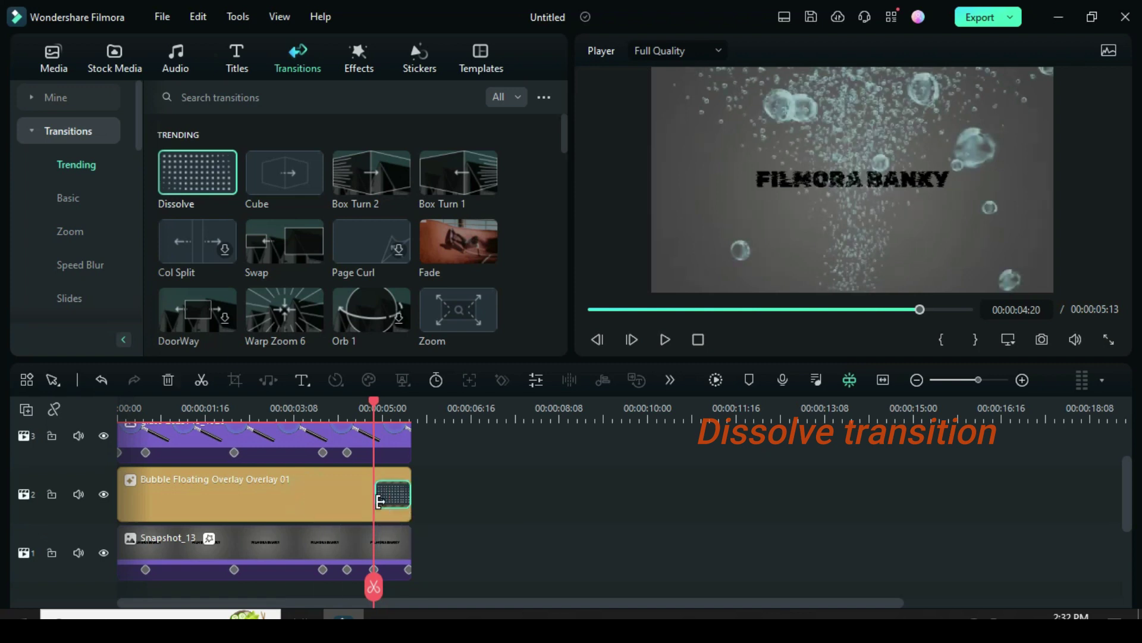
scroll(393, 501, down, 1)
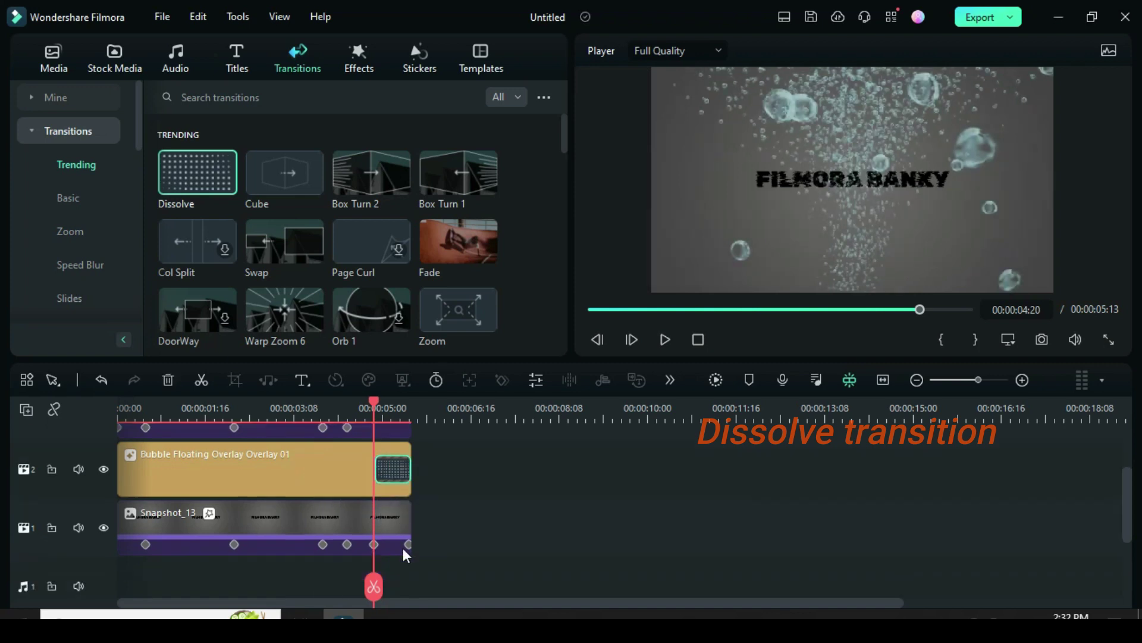
scroll(403, 488, up, 1)
- Play the edited sequence from the start, then reselect the Snapshot_13 title clip
click(591, 306)
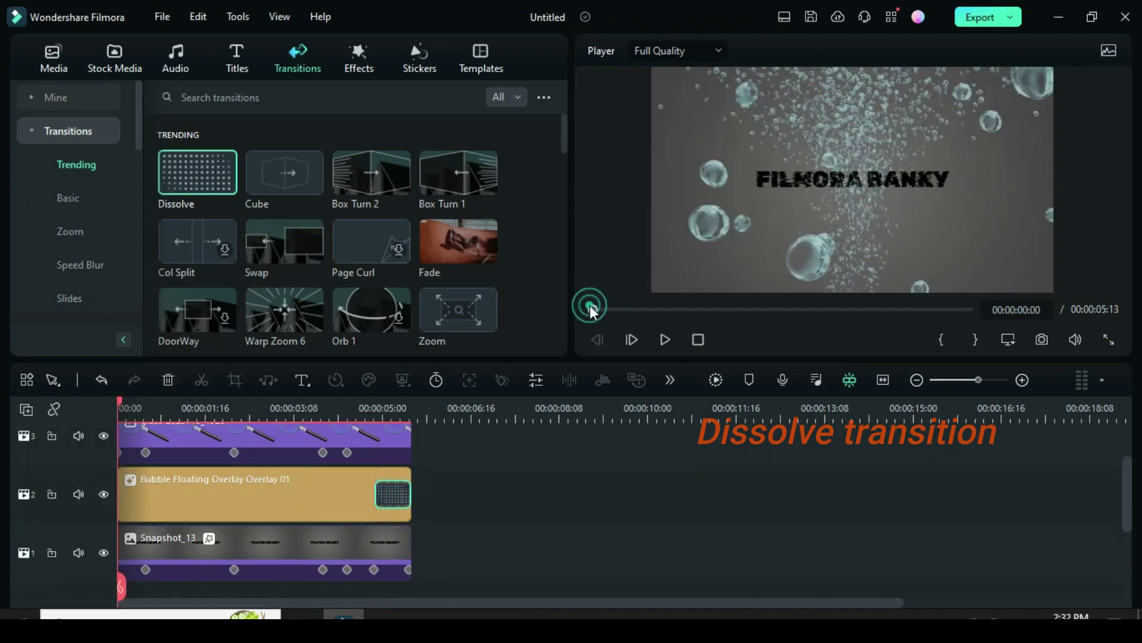
scroll(614, 437, up, 1)
key(space)
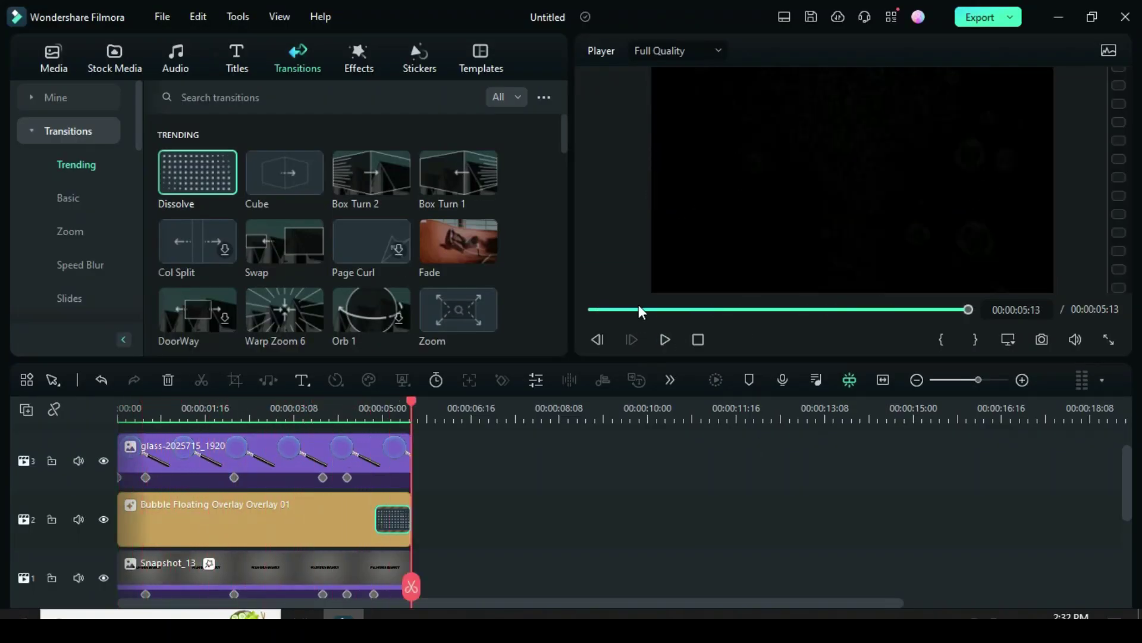
click(589, 310)
scroll(262, 512, down, 1)
click(257, 520)
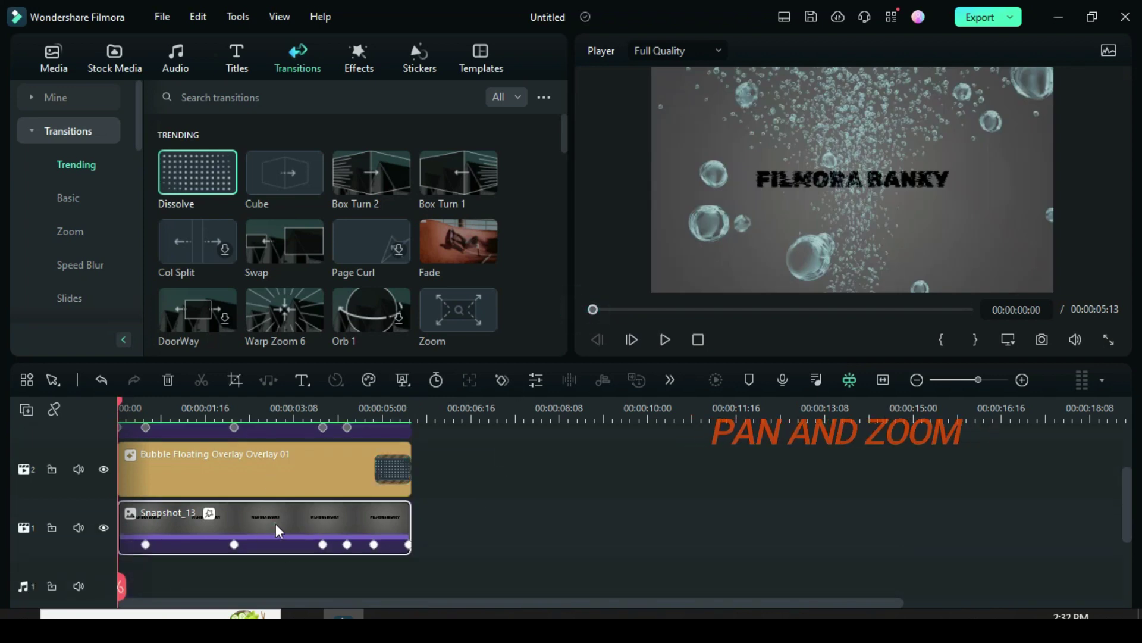
- Give Snapshot_13 a Pan & Zoom ending on a 1416x796 frame and render a preview
click(230, 380)
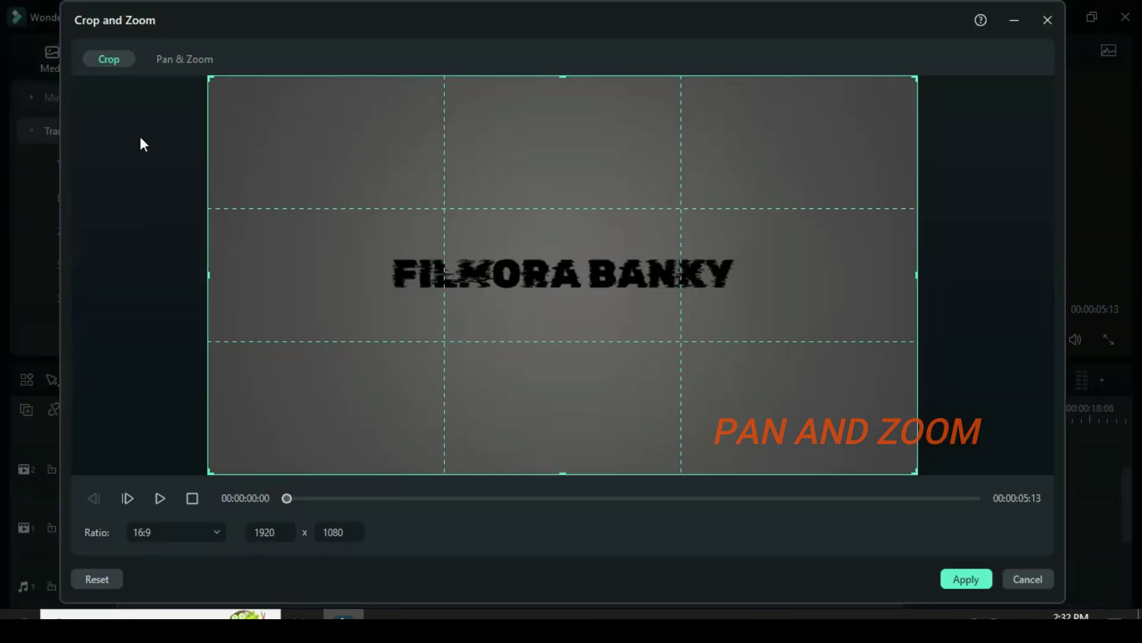
click(165, 64)
click(416, 221)
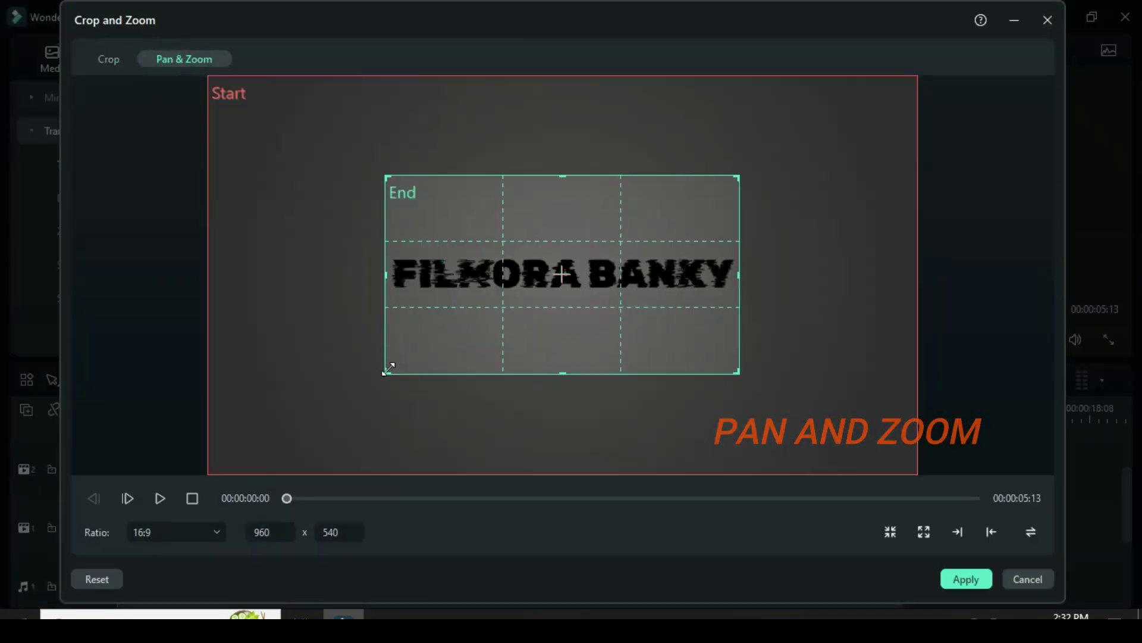
drag(390, 369, 288, 429)
drag(749, 173, 833, 130)
drag(727, 205, 717, 209)
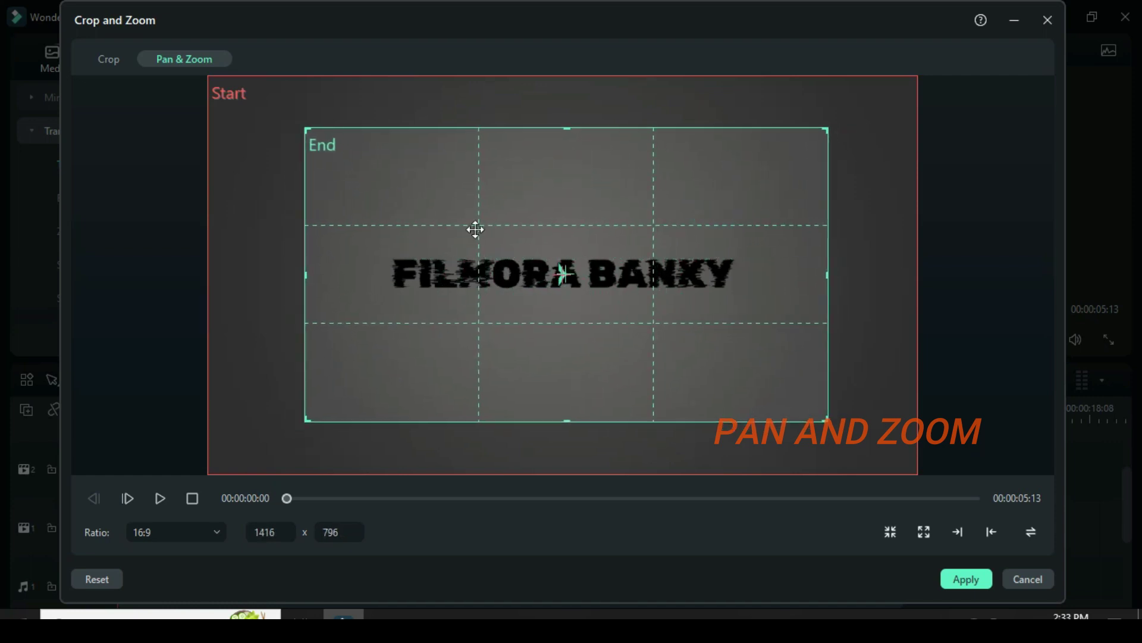
click(956, 577)
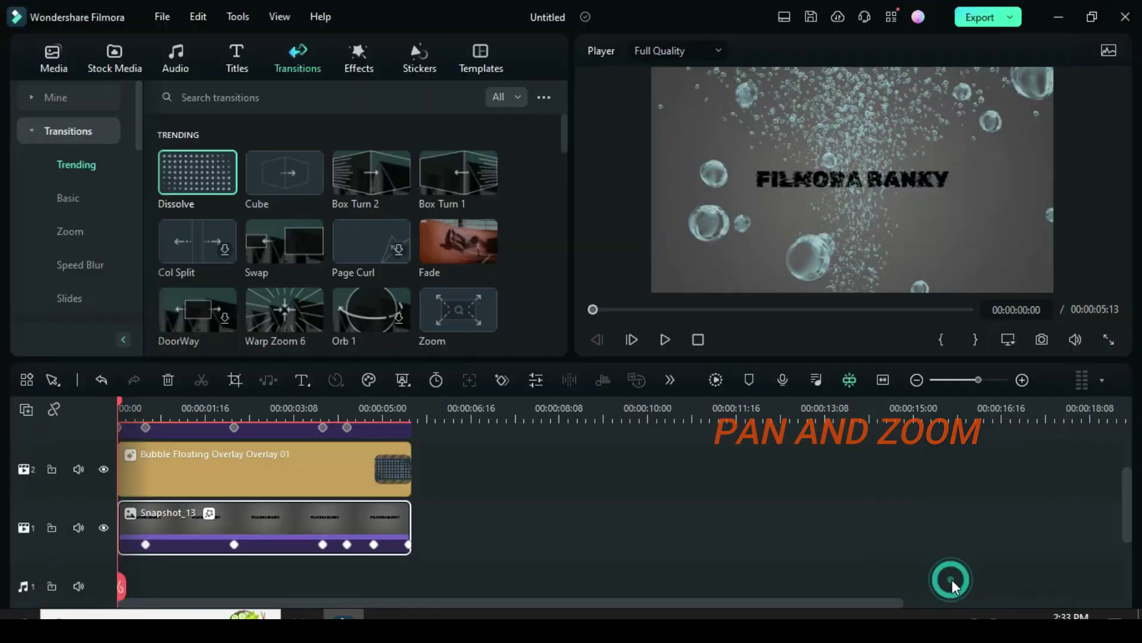
click(715, 378)
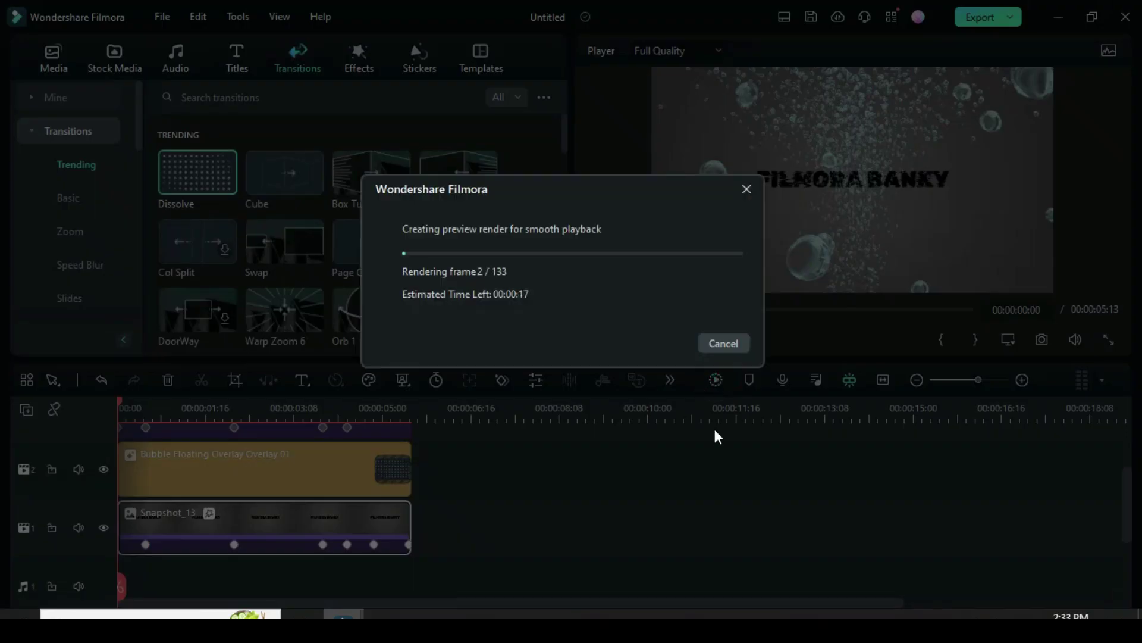